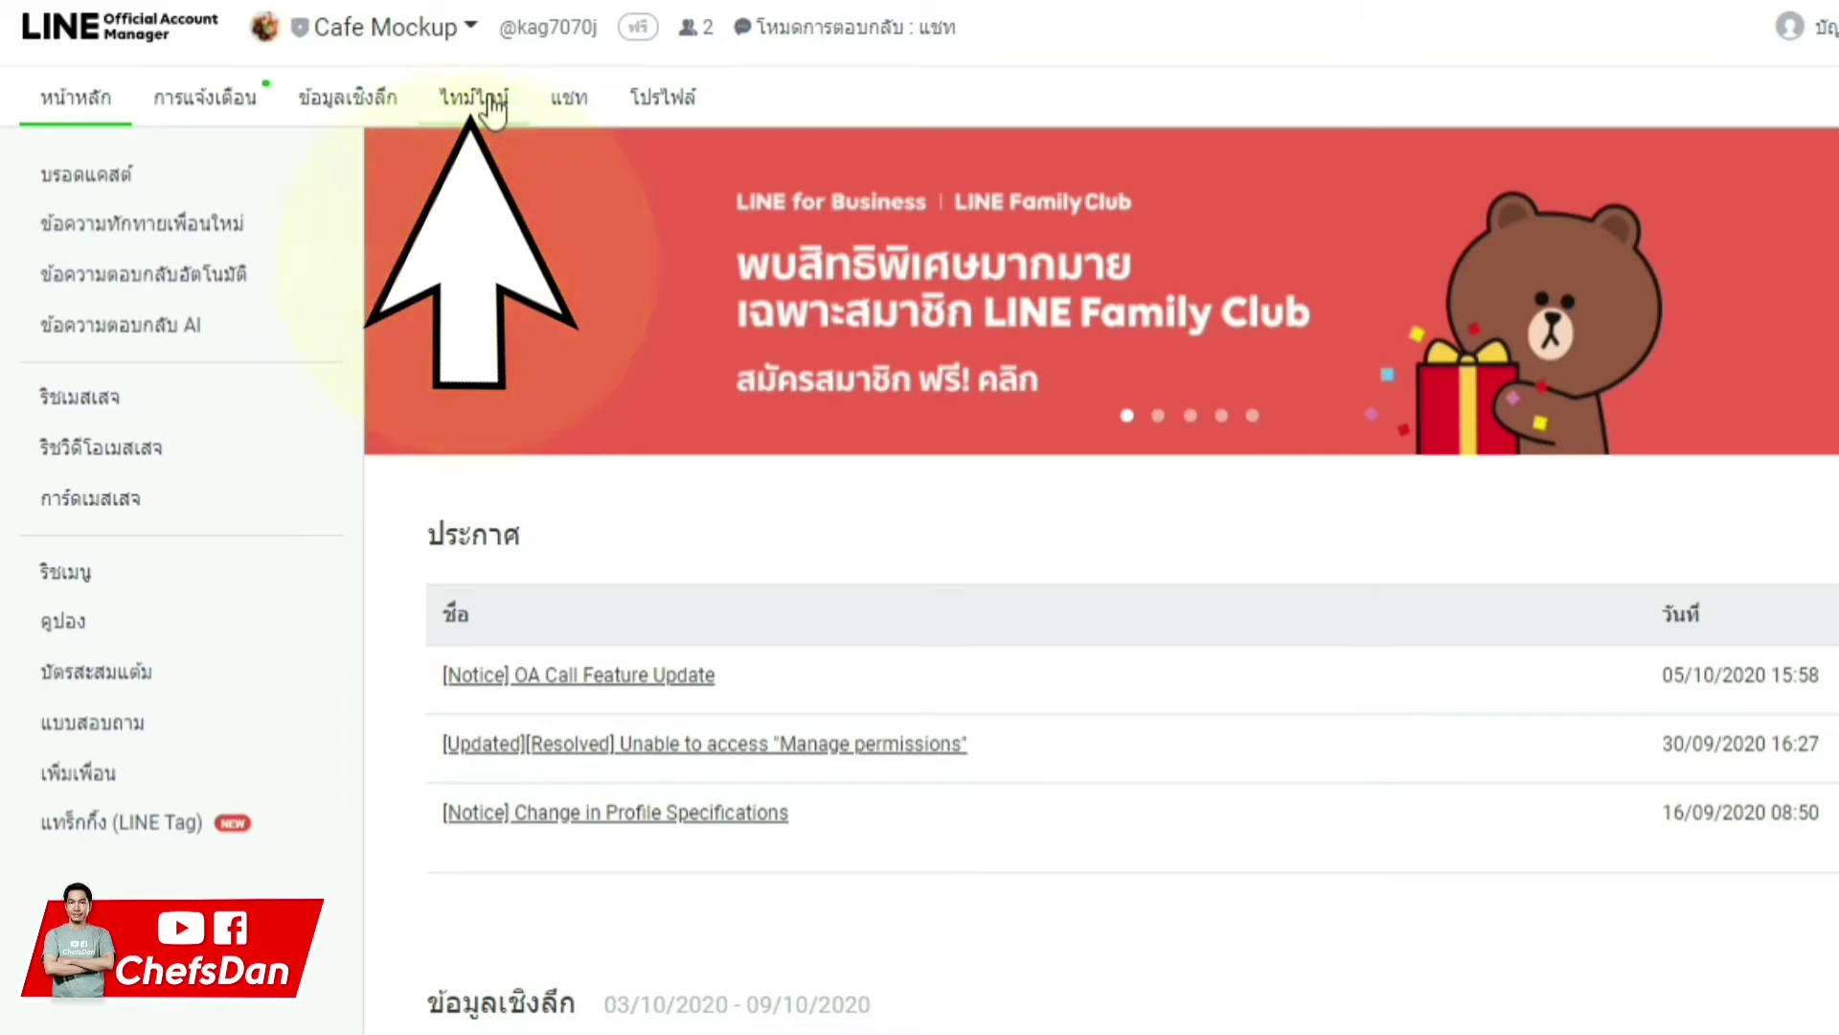
Start creating a new timeline post for the Cafe Mockup account
click(500, 108)
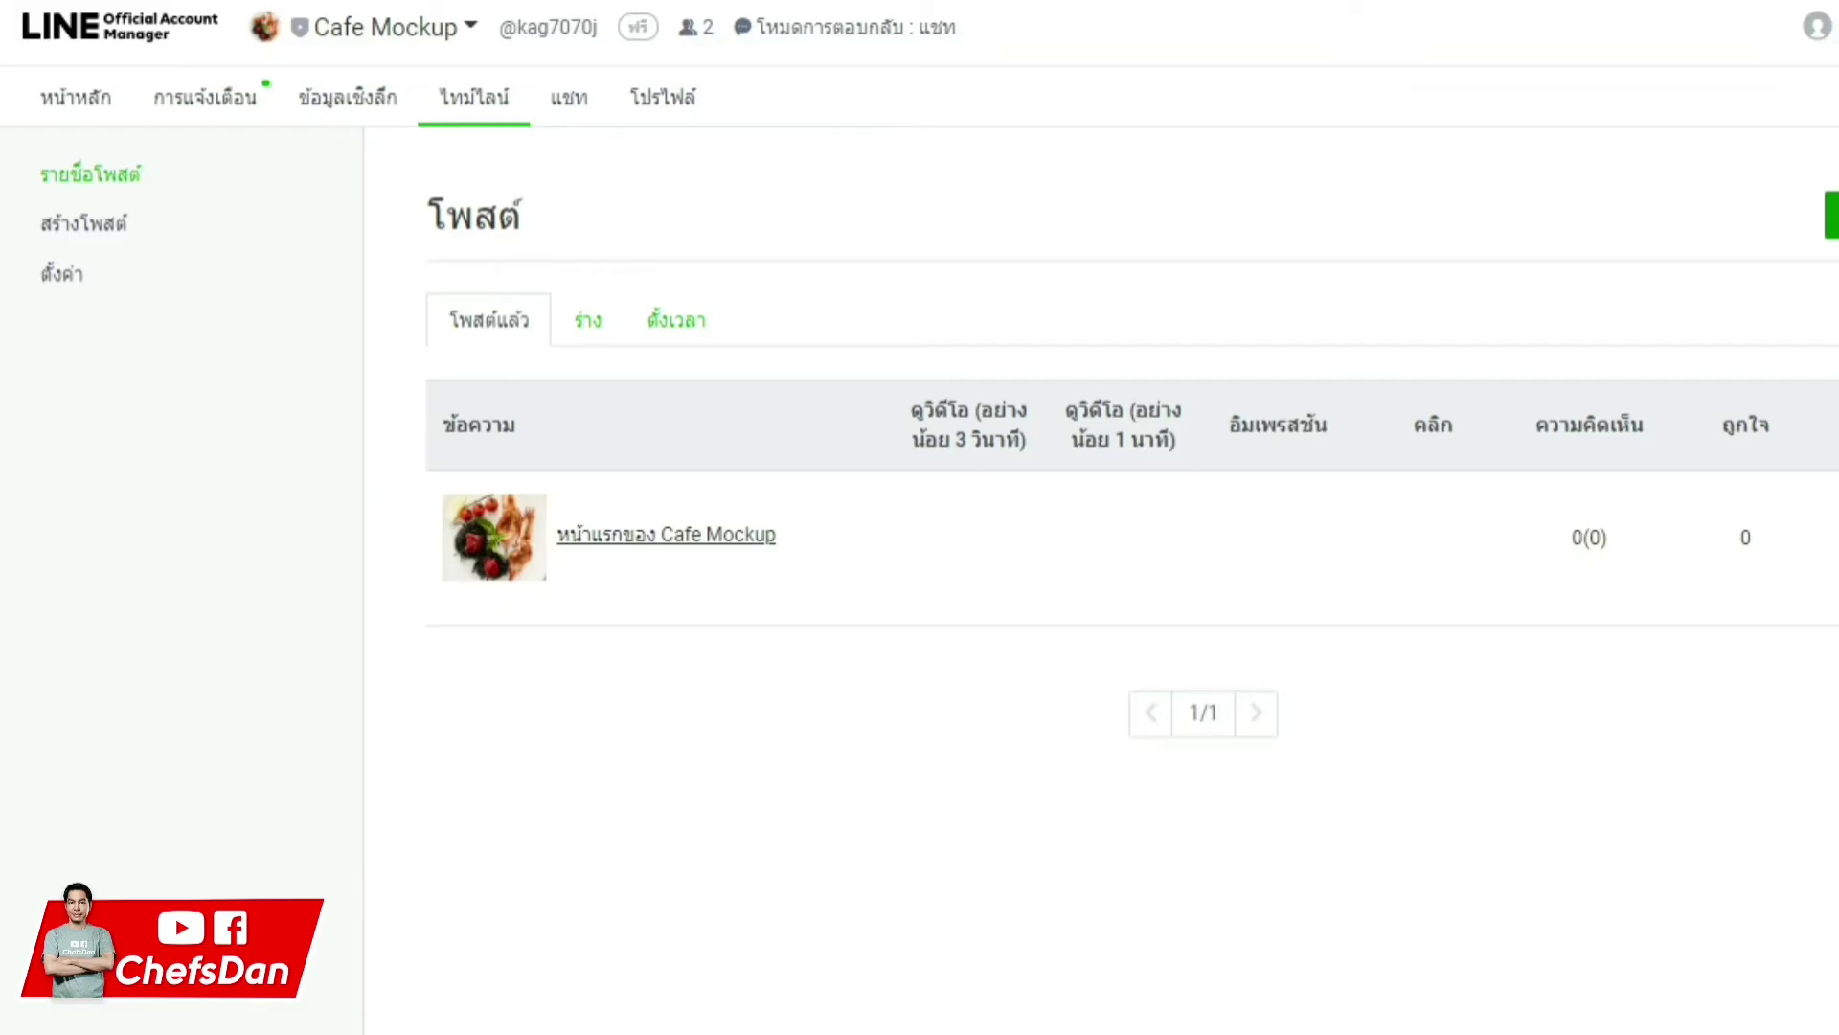
click(1832, 214)
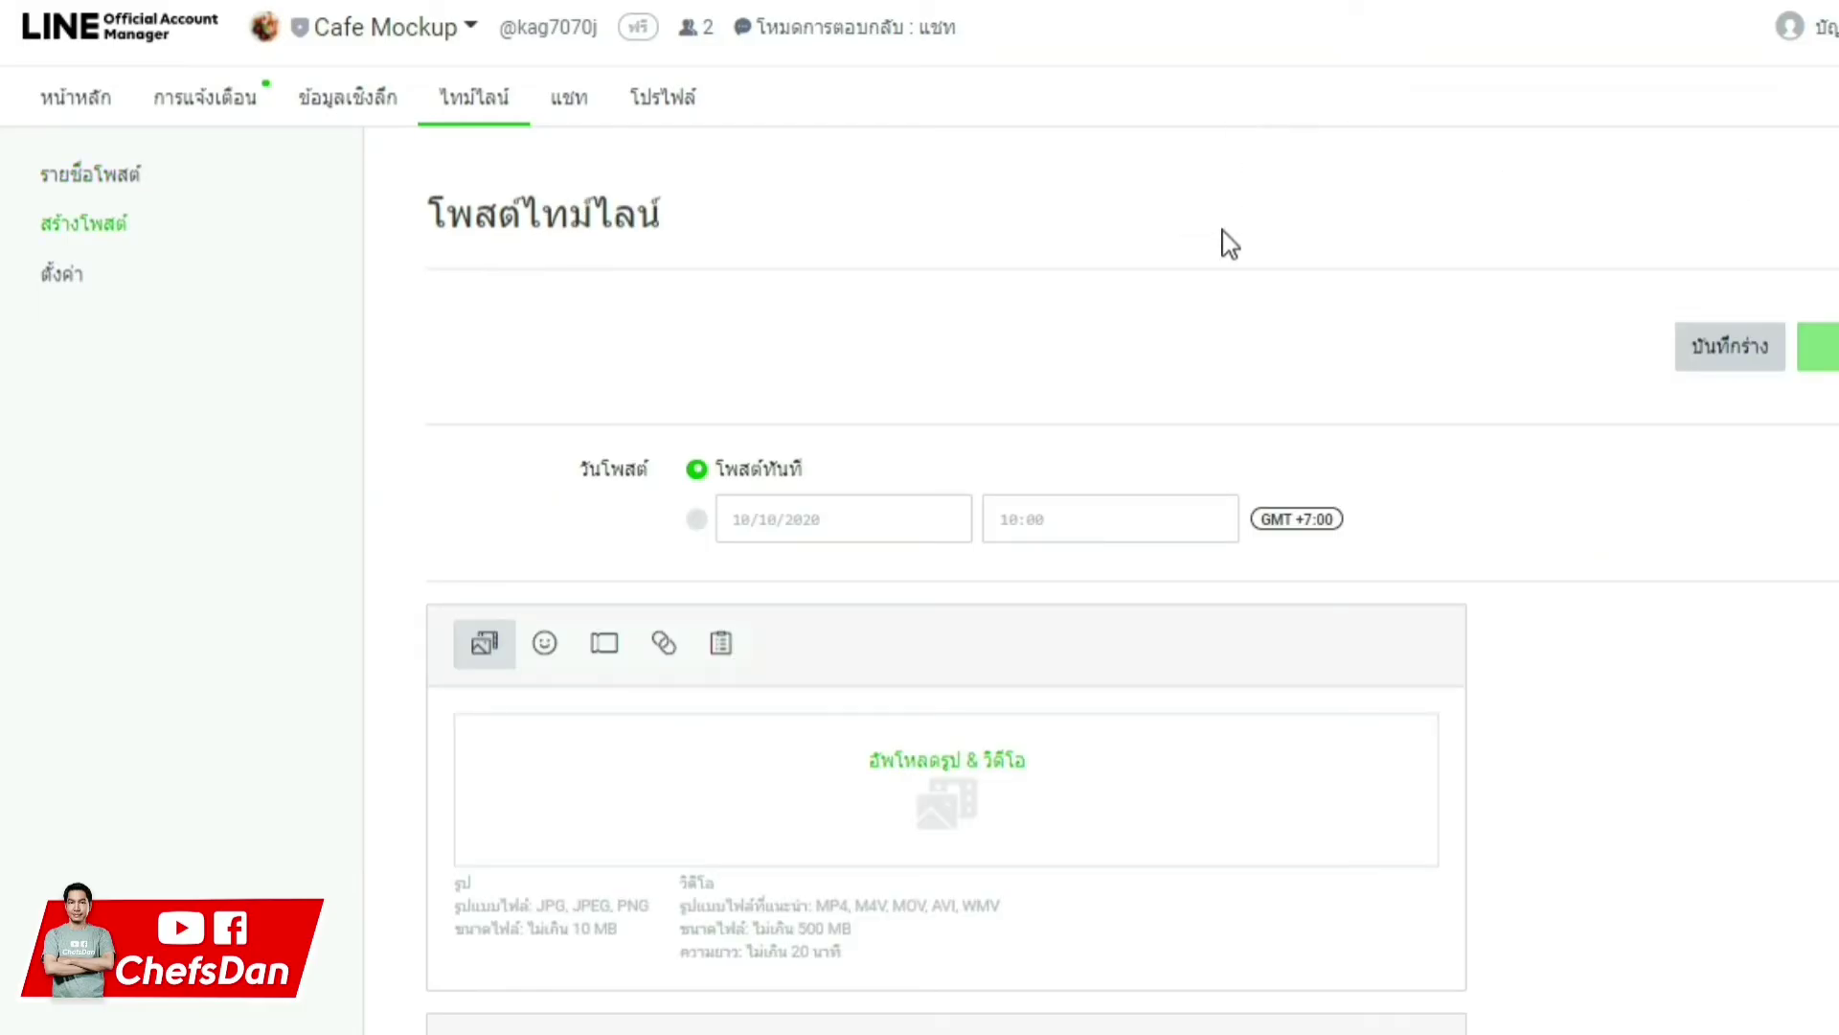
scroll(1229, 244, down, 2)
scroll(1229, 244, down, 2)
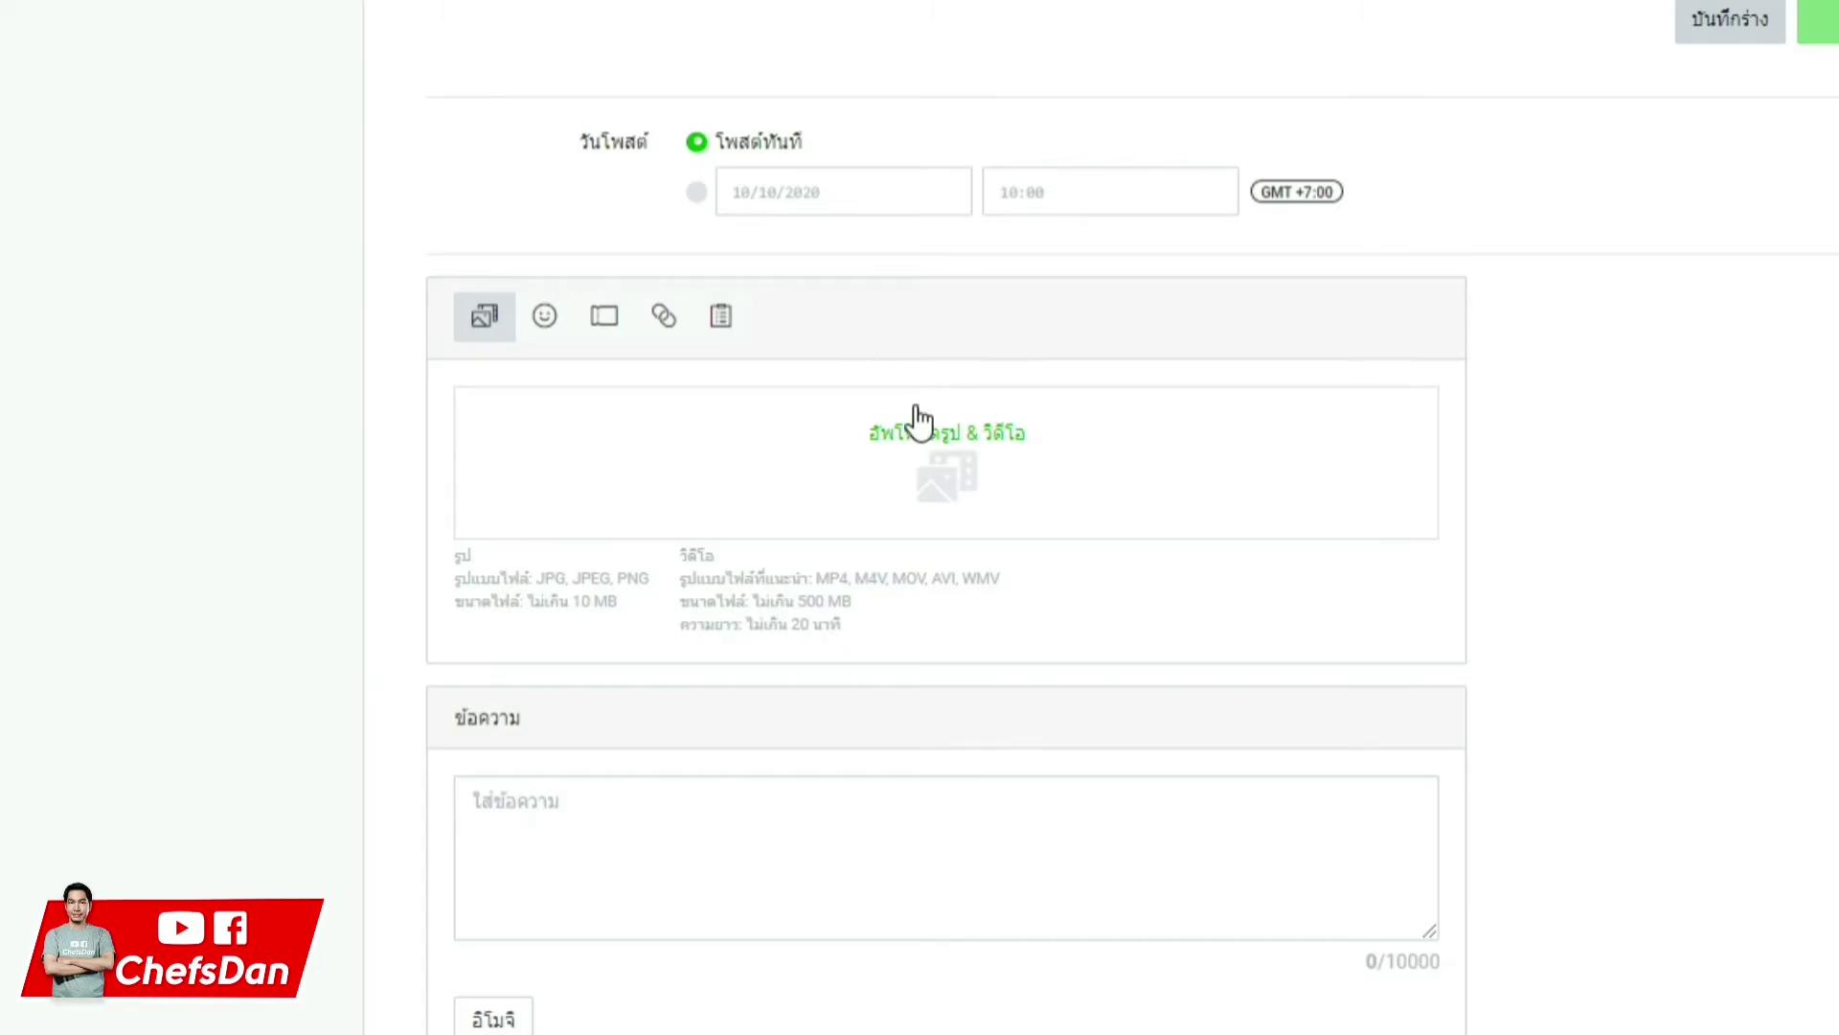
Upload the four FOOD BOX menu images to the post, including 1591884462713.png, 1591884465262.png and 1591884467955.png
click(950, 442)
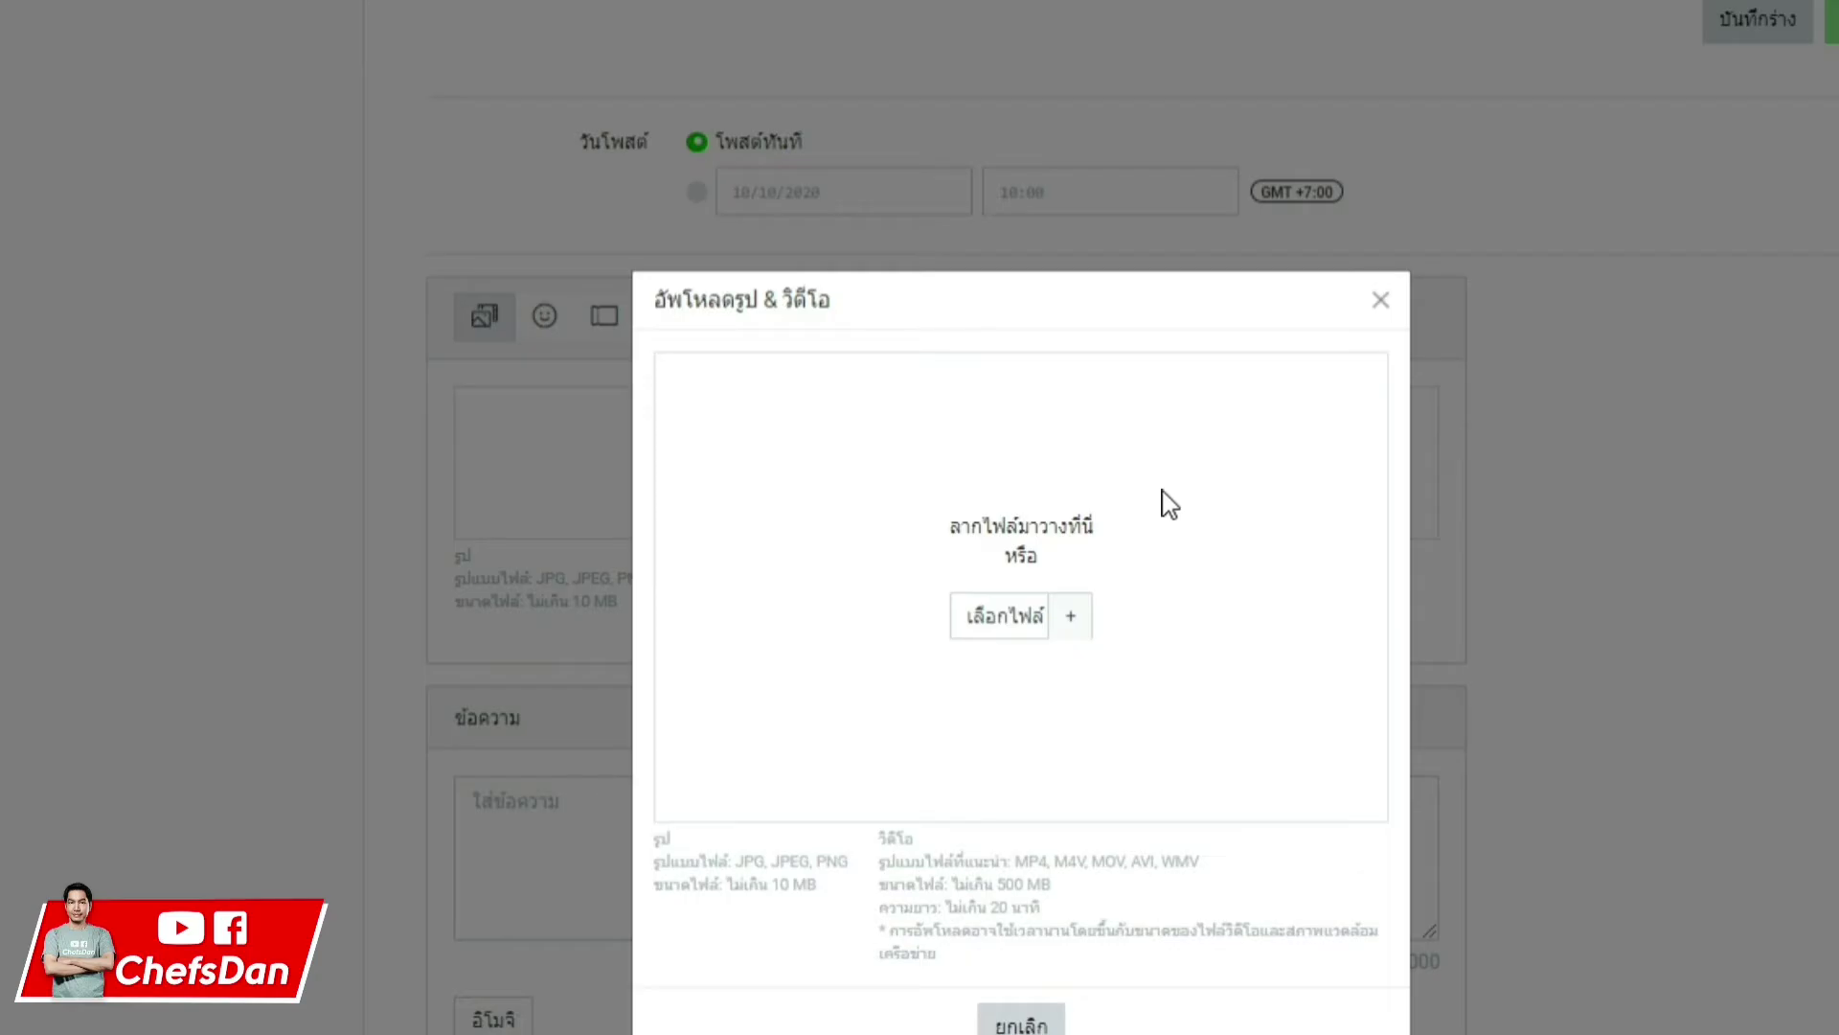
click(1080, 621)
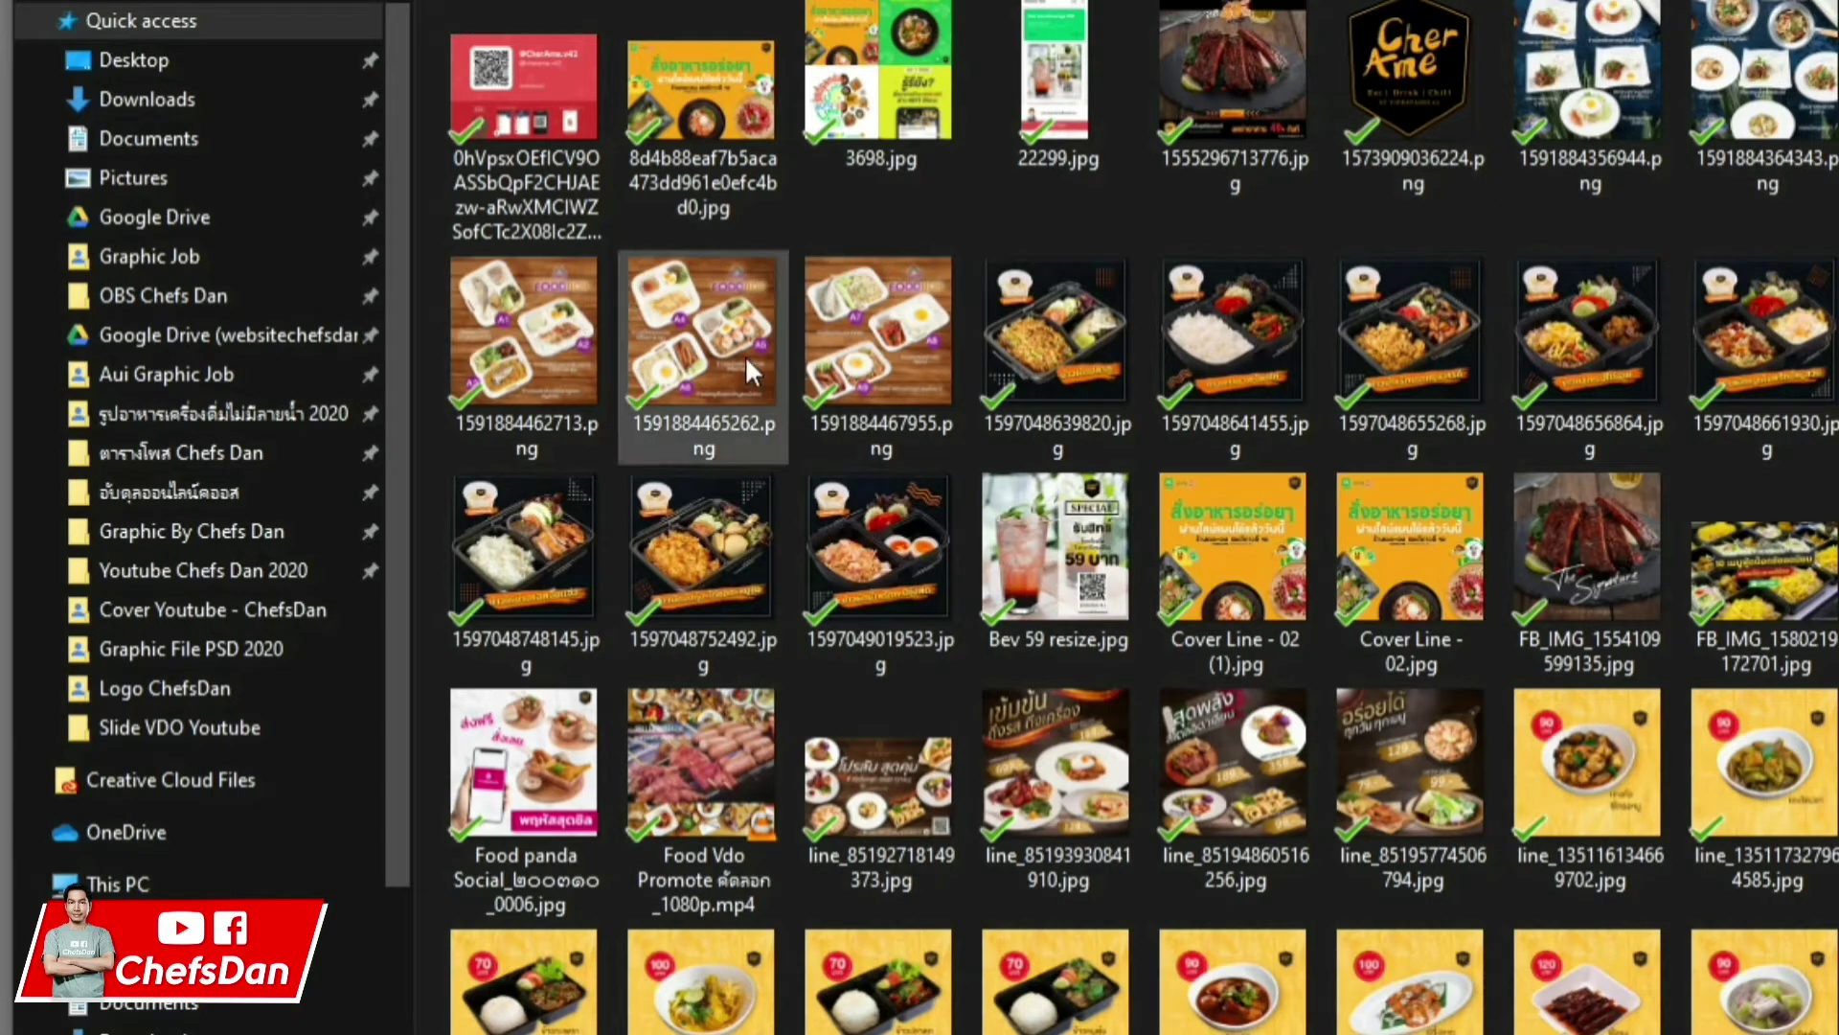
shift+click(911, 343)
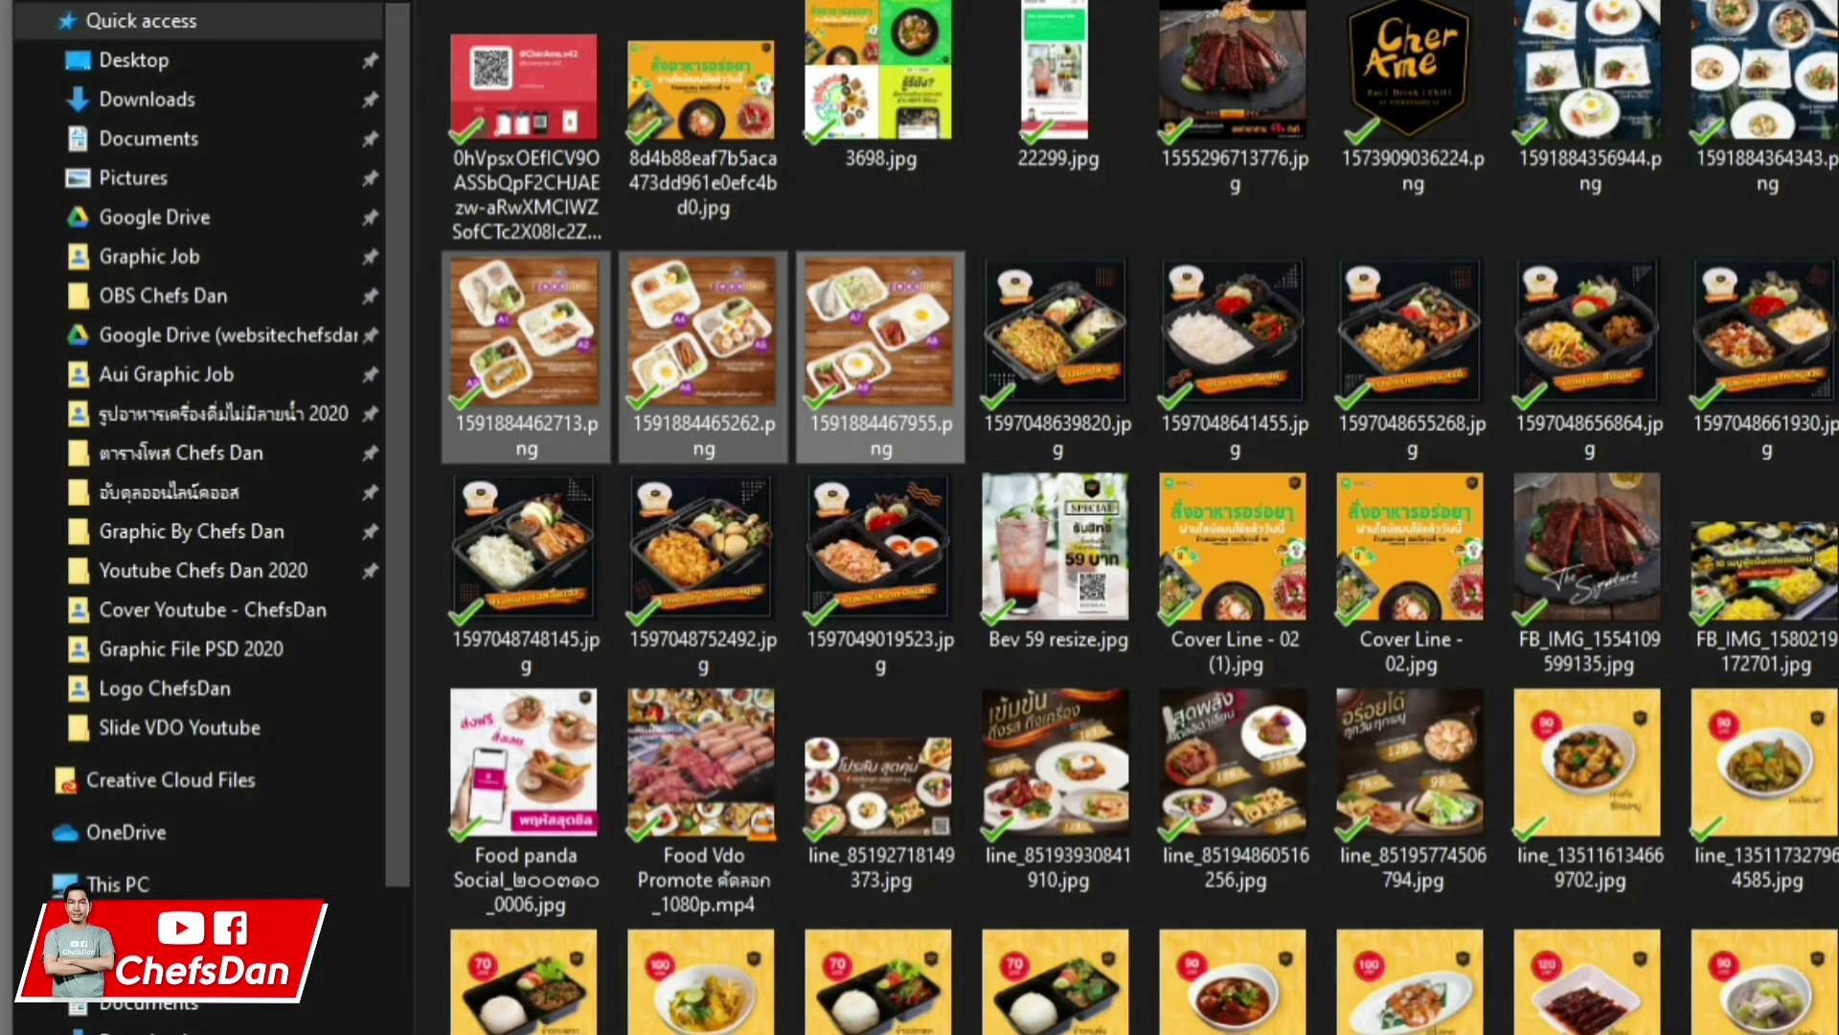
key(Return)
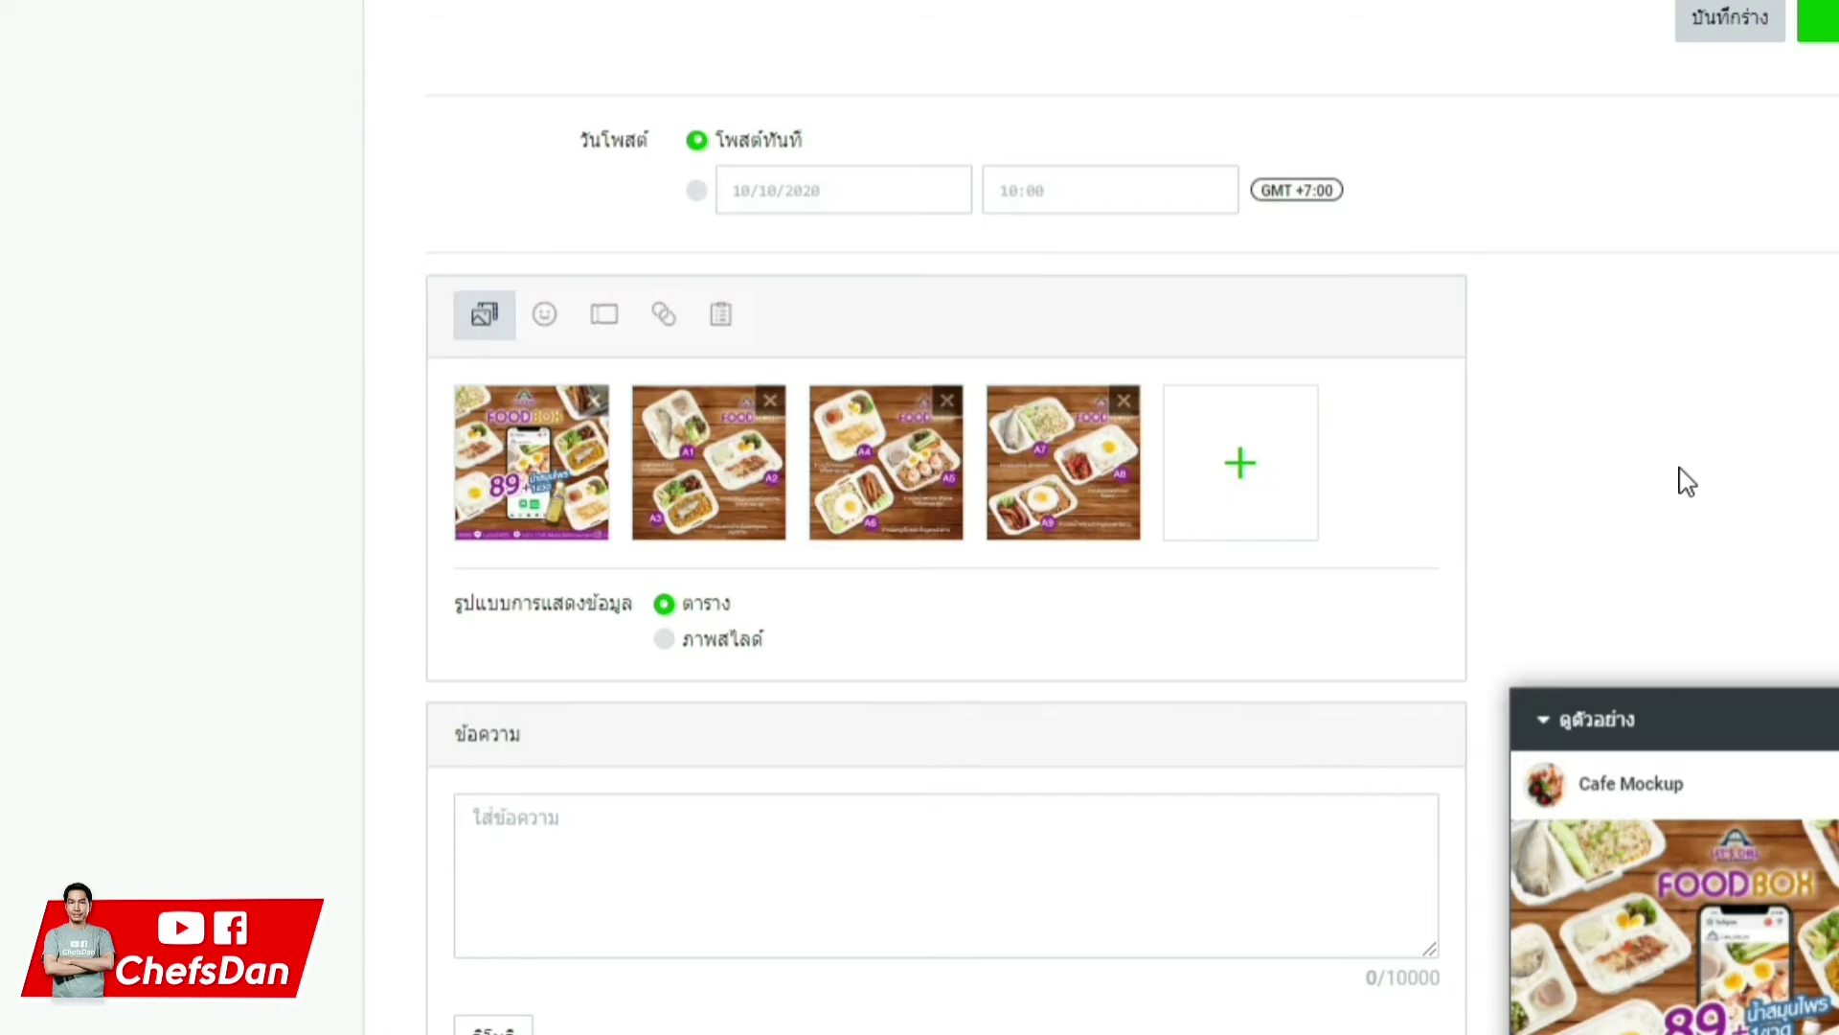
Try the slideshow (ภาพสไลด์) display format for the images and return it to the grid (ตาราง)
scroll(1686, 481, down, 2)
scroll(1686, 482, up, 2)
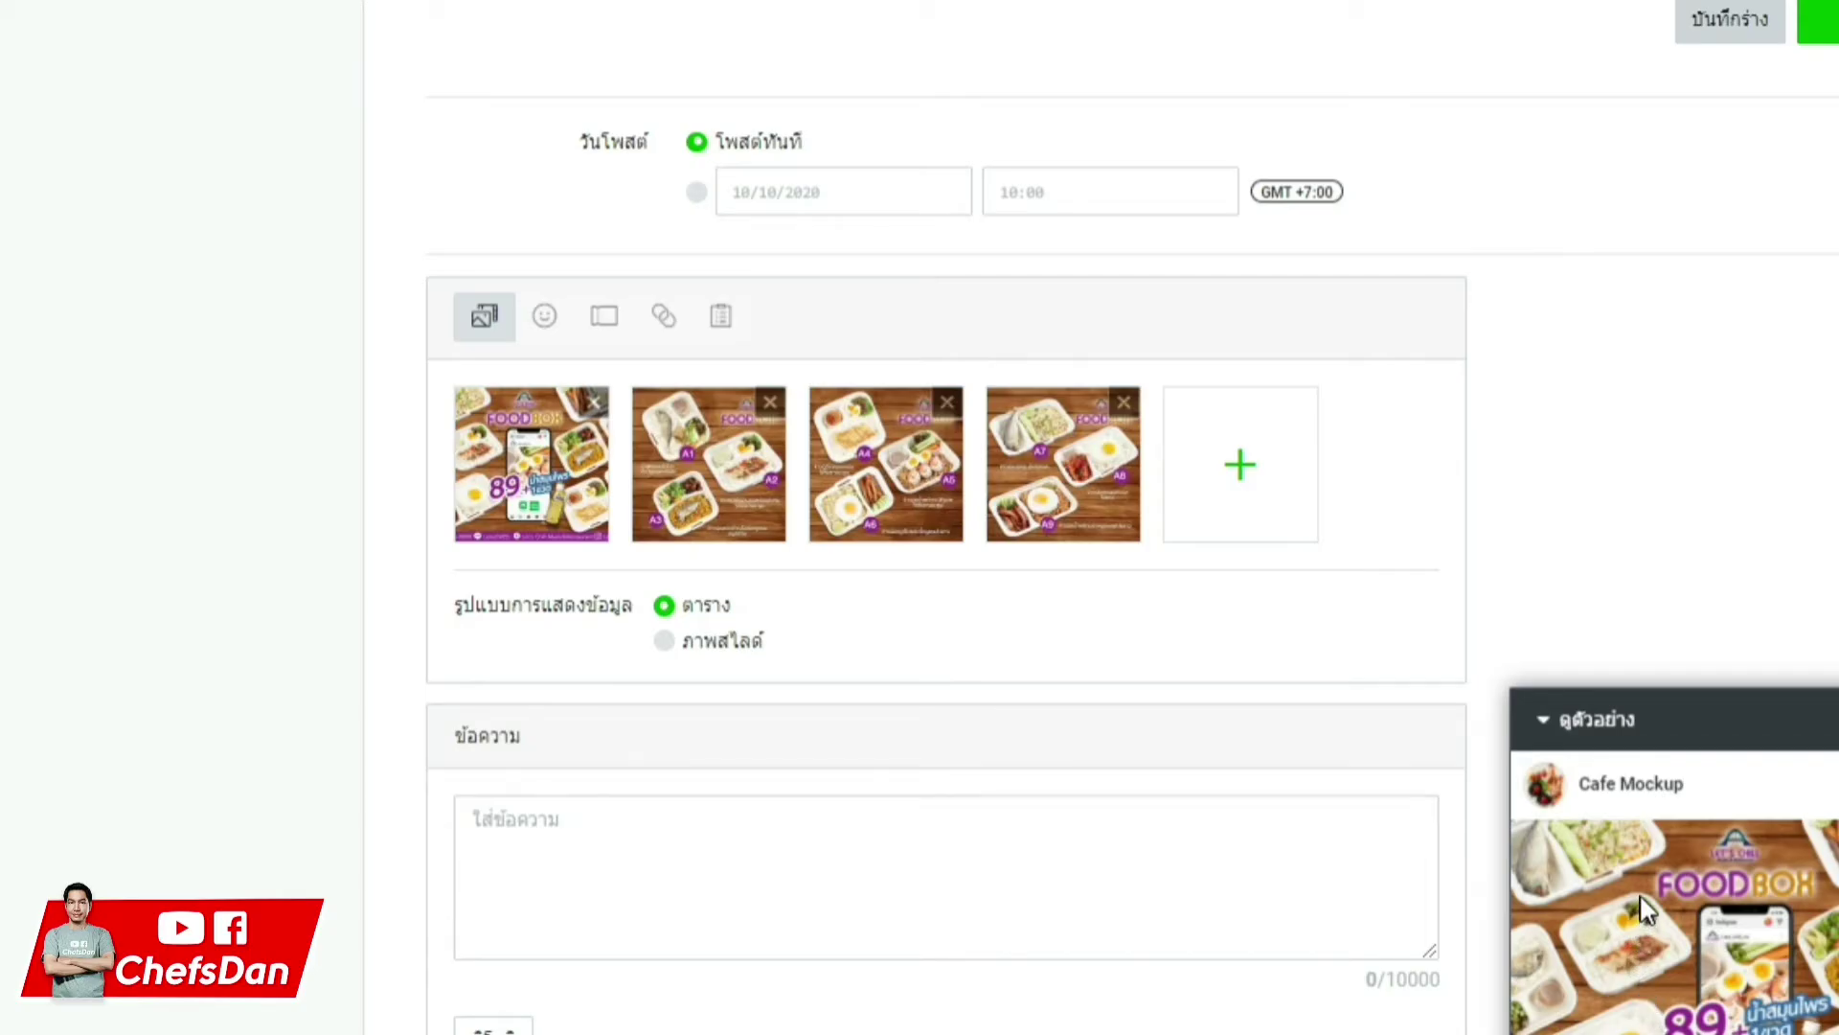
scroll(1642, 909, down, 2)
scroll(1619, 901, up, 2)
click(665, 641)
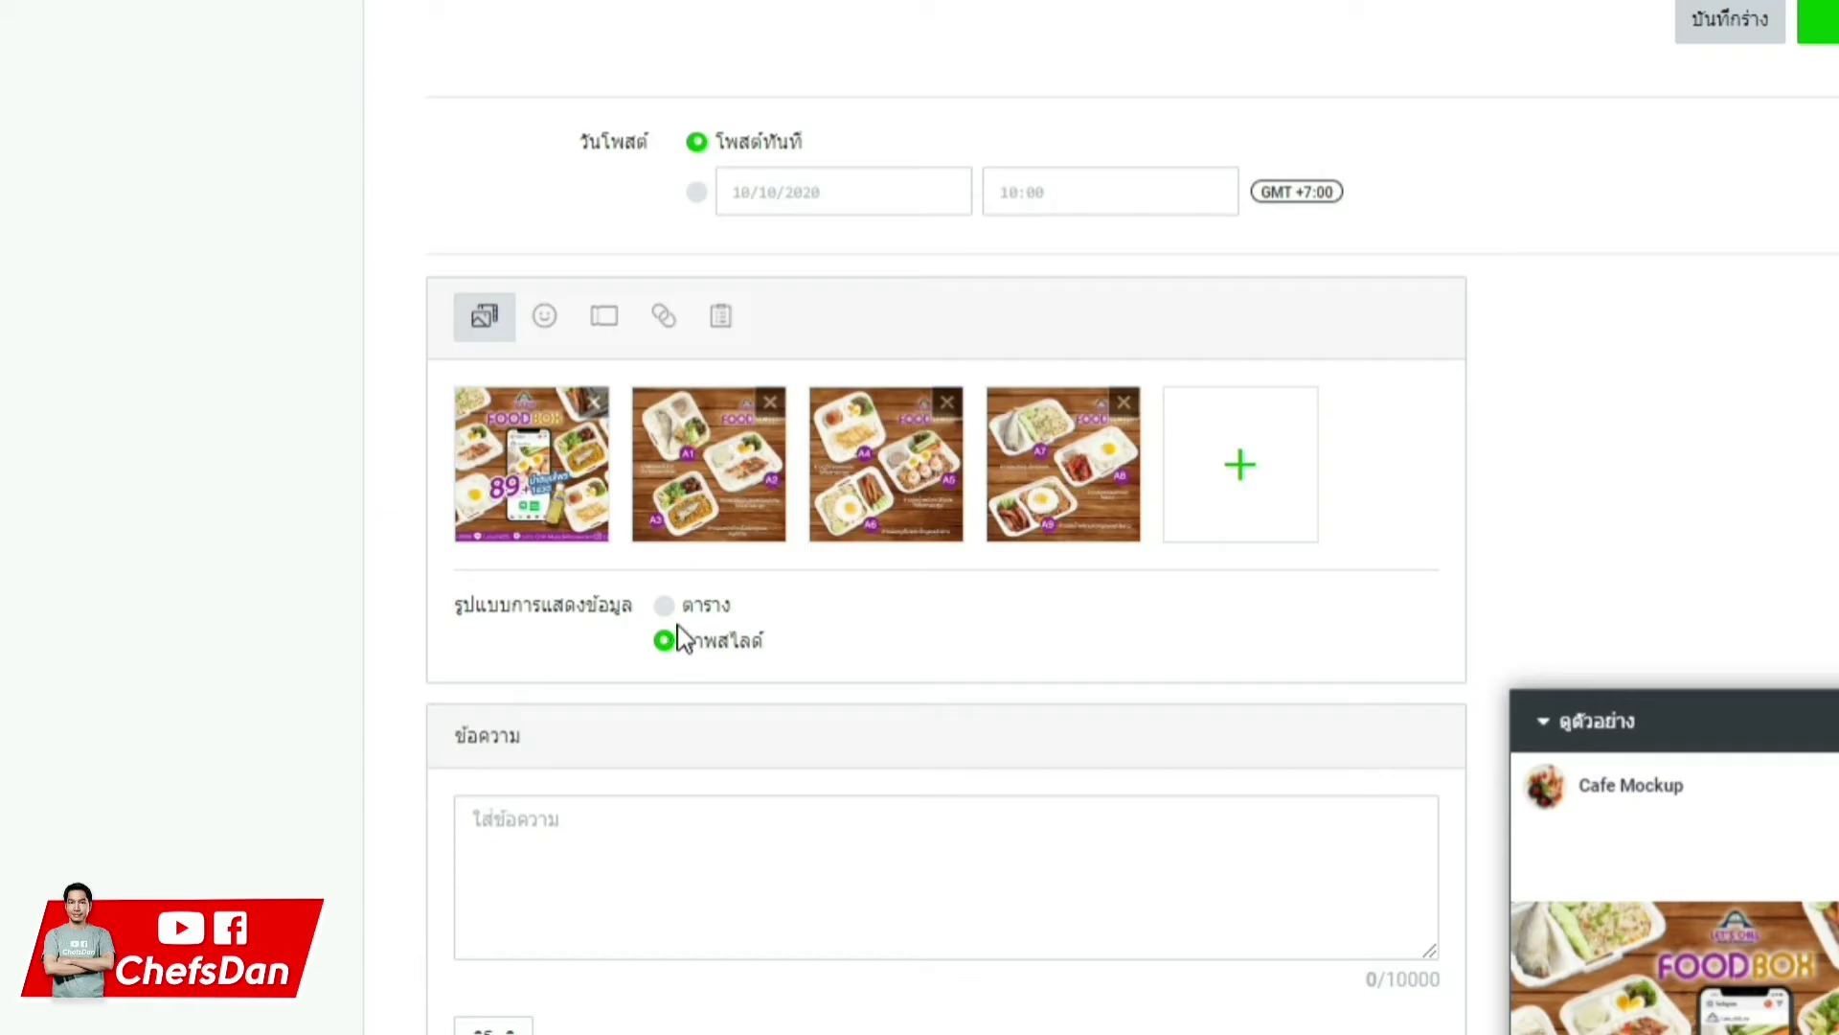
click(665, 610)
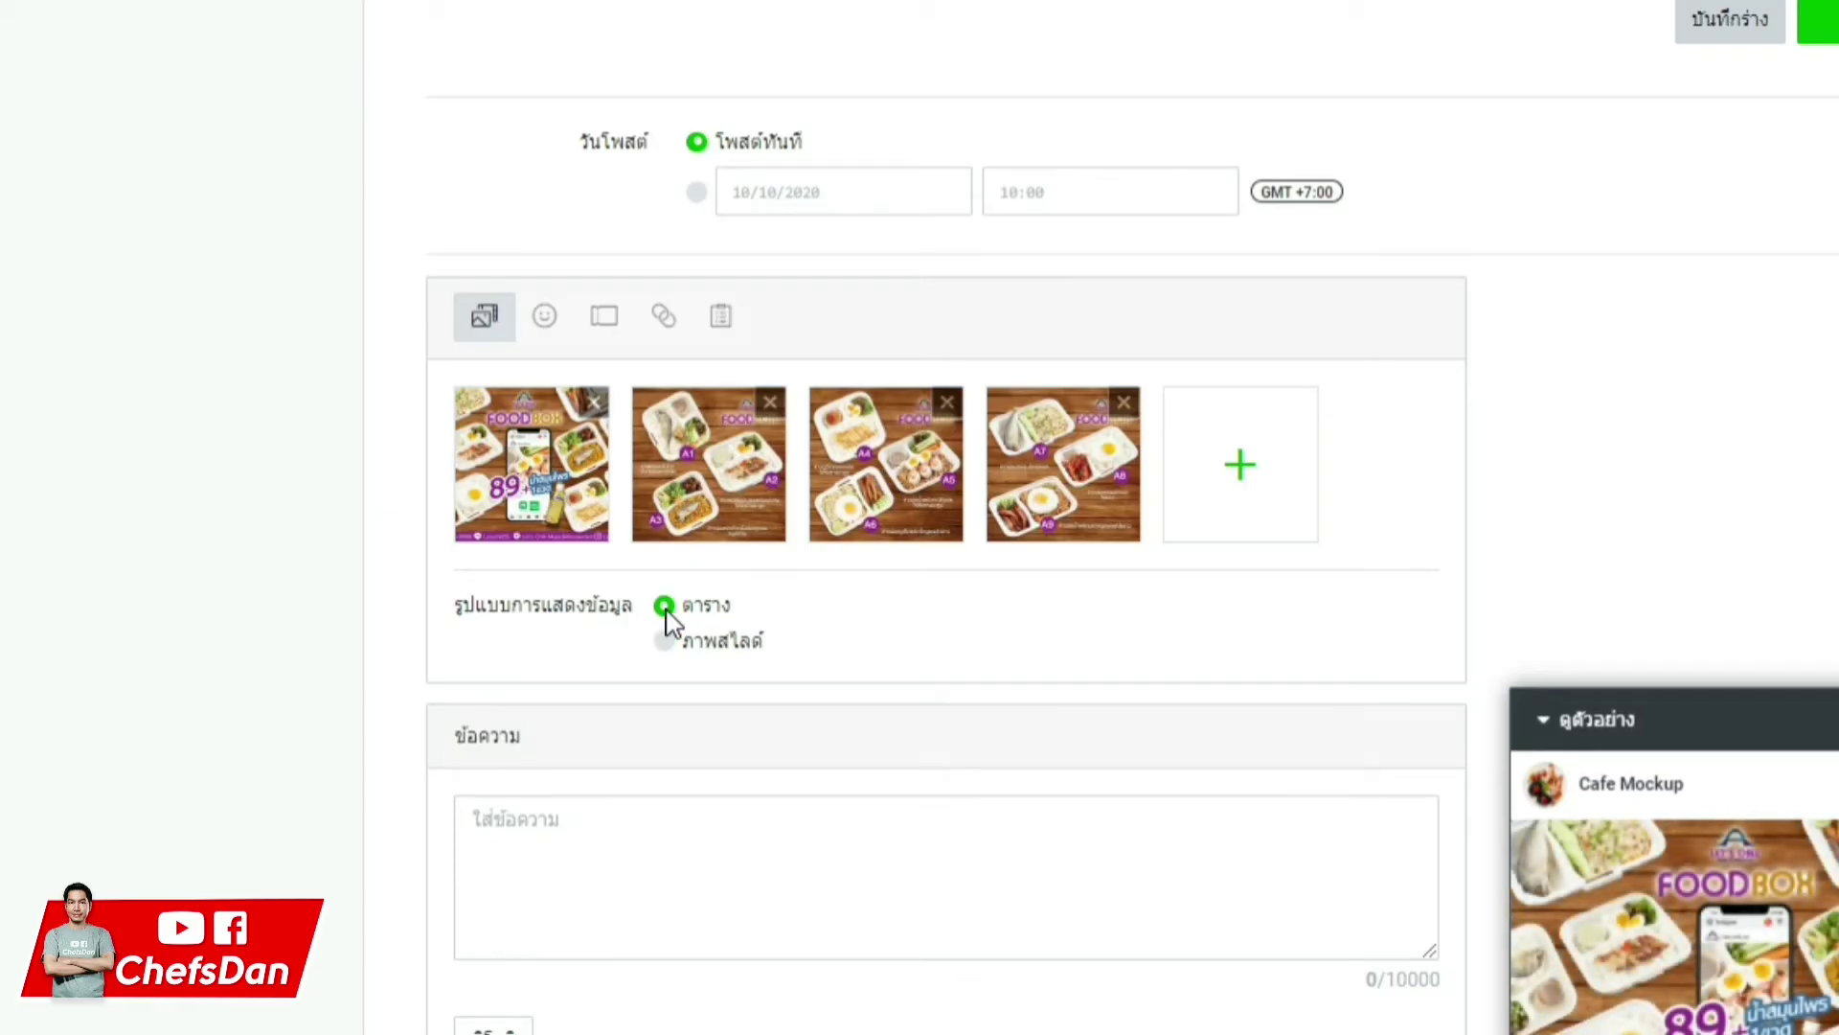
Paste the prepared promotional text beginning "อาหารไทยฟู้ดบ็อกซ์ รสเด็ด 🌶️🌶️🌶️" as the post's message
scroll(671, 623, down, 2)
scroll(671, 623, down, 2)
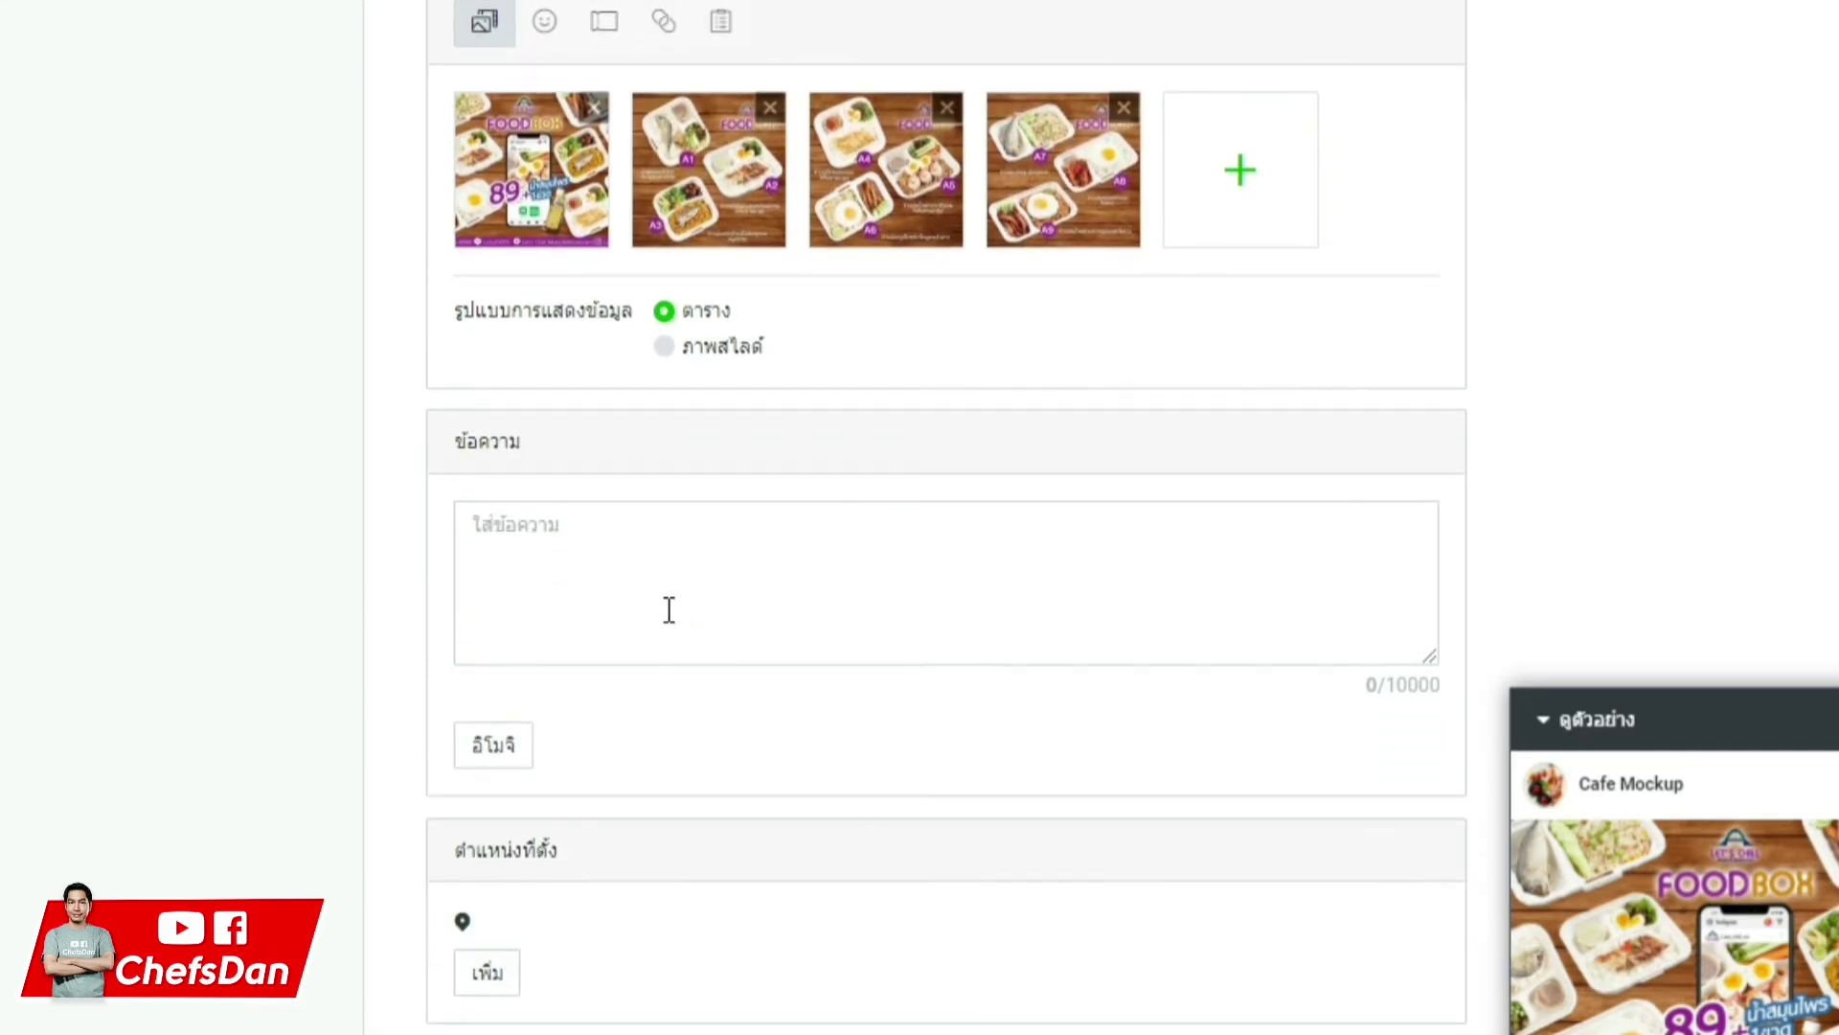
click(731, 551)
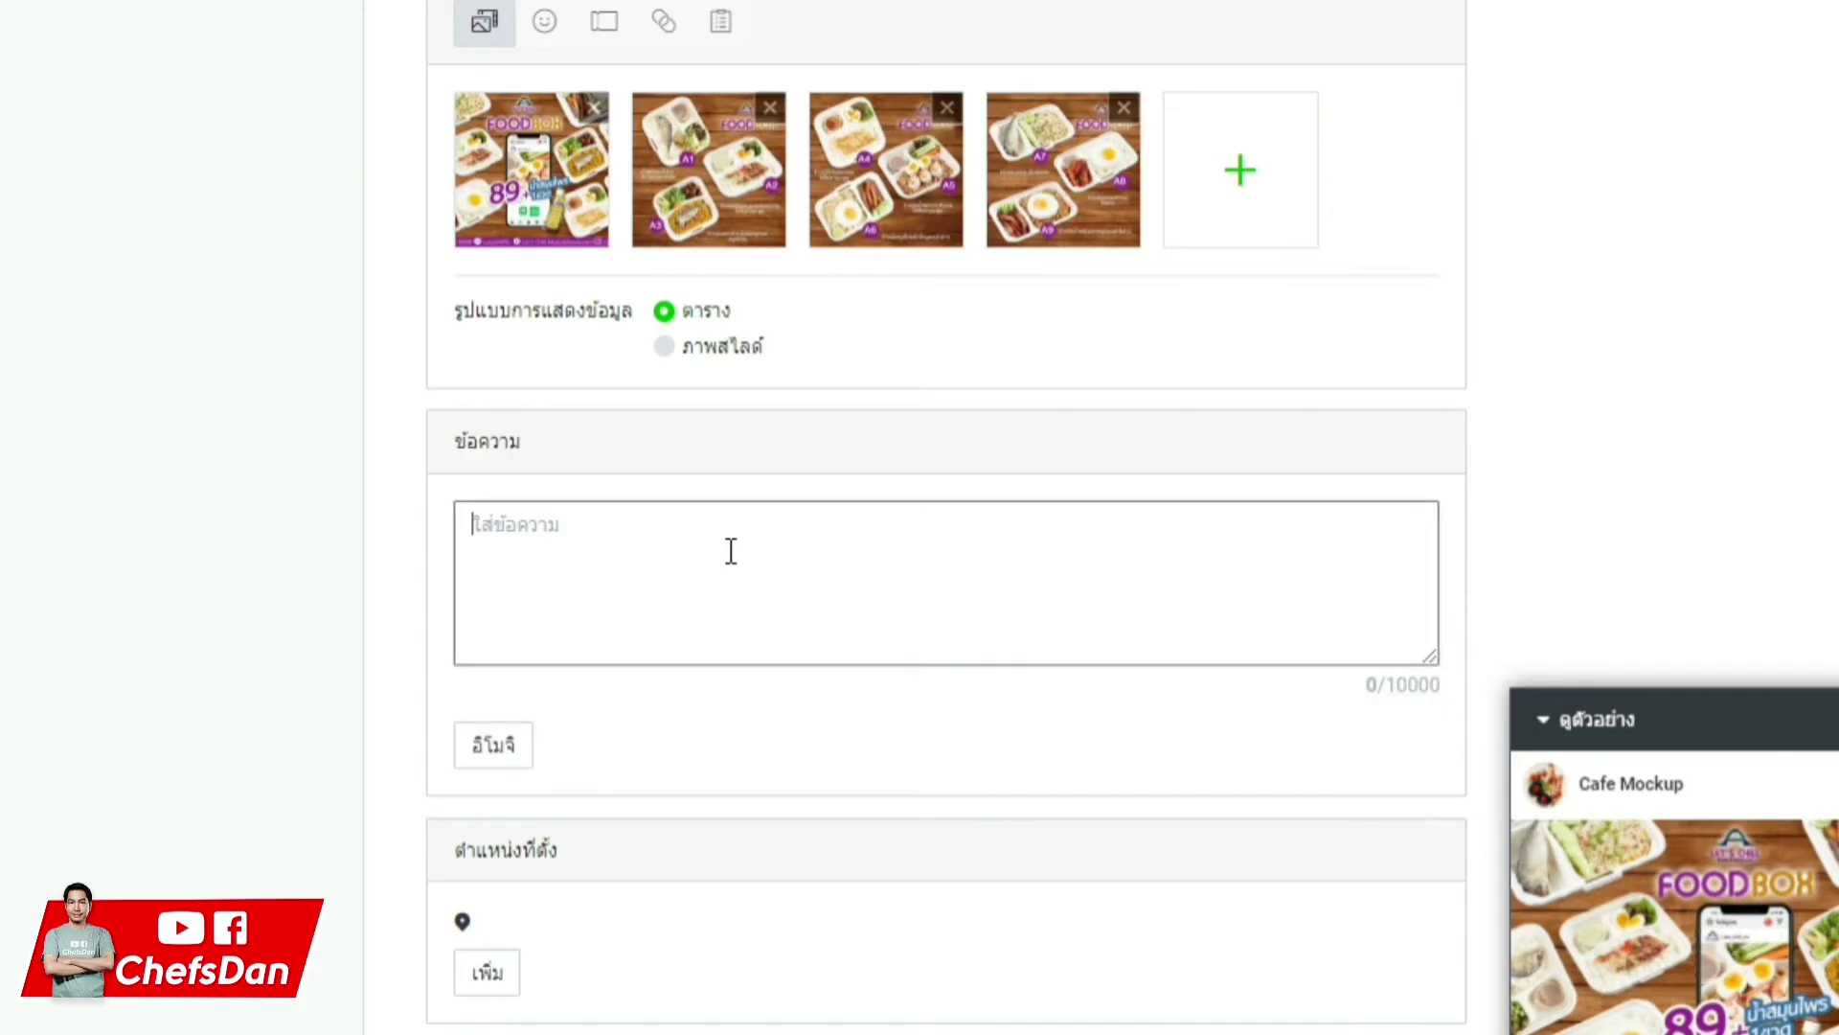
key(ctrl+v)
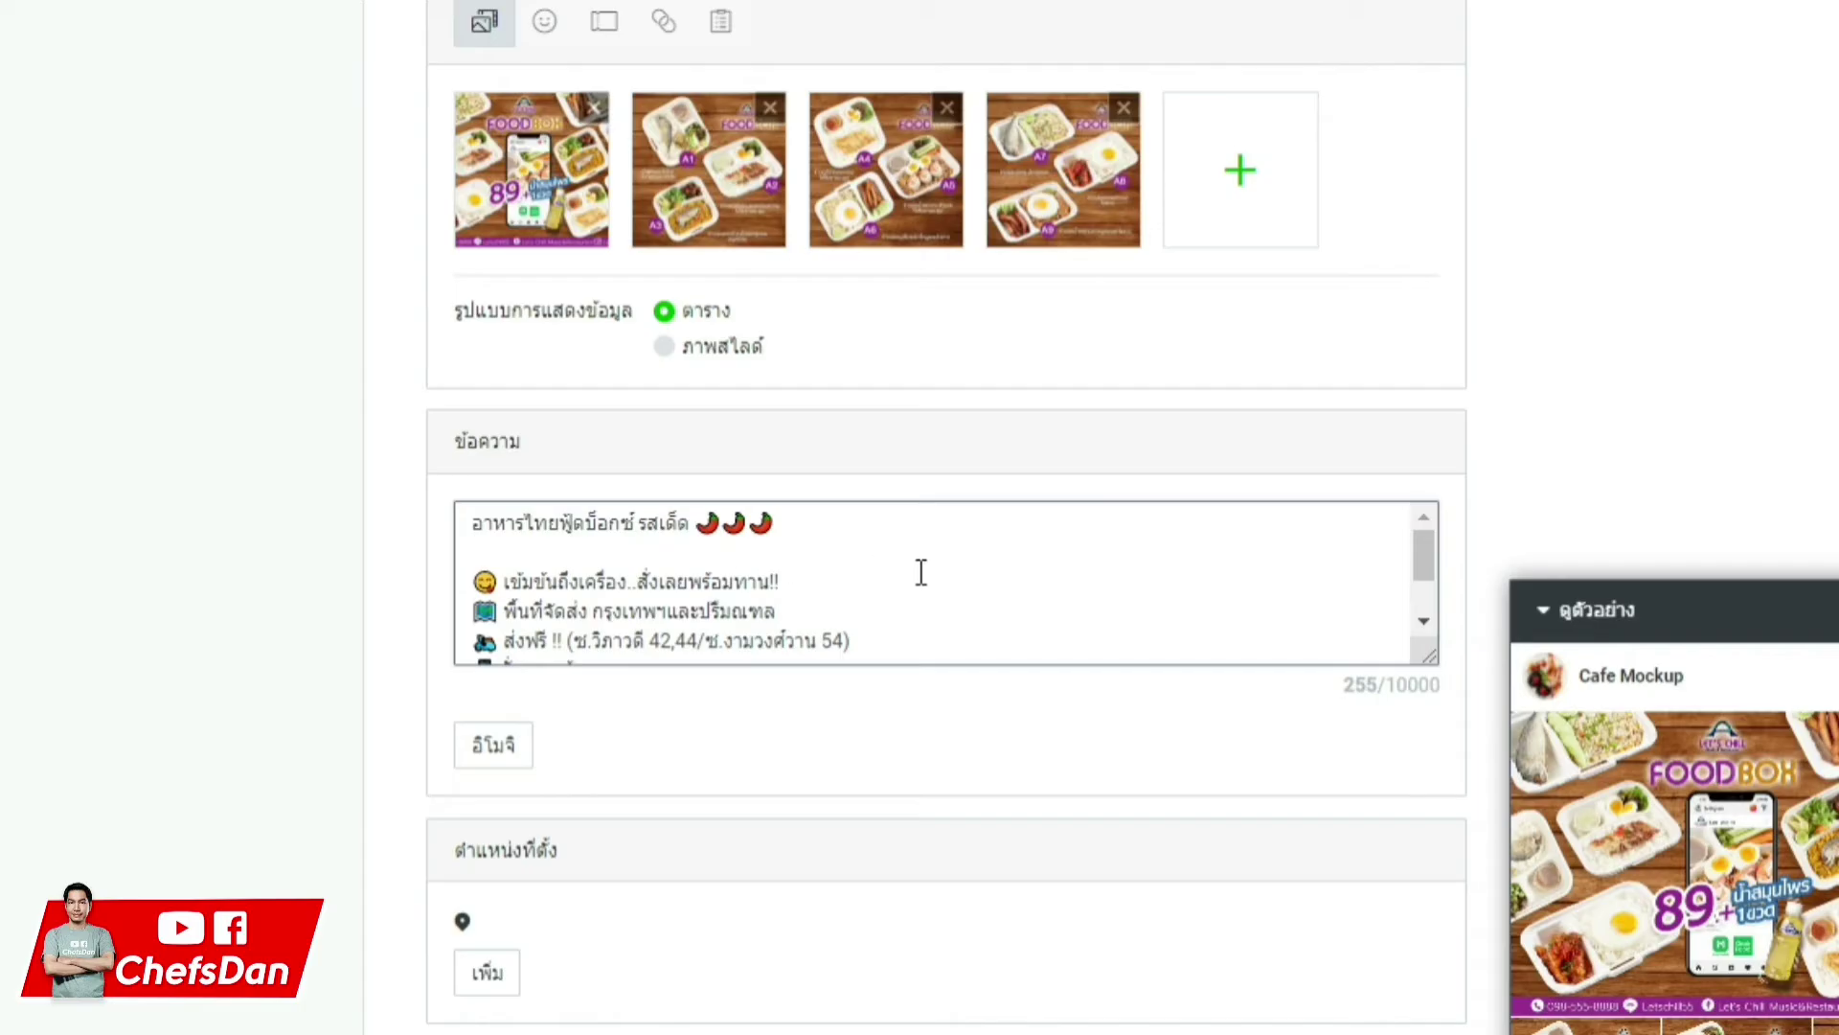
scroll(921, 572, up, 2)
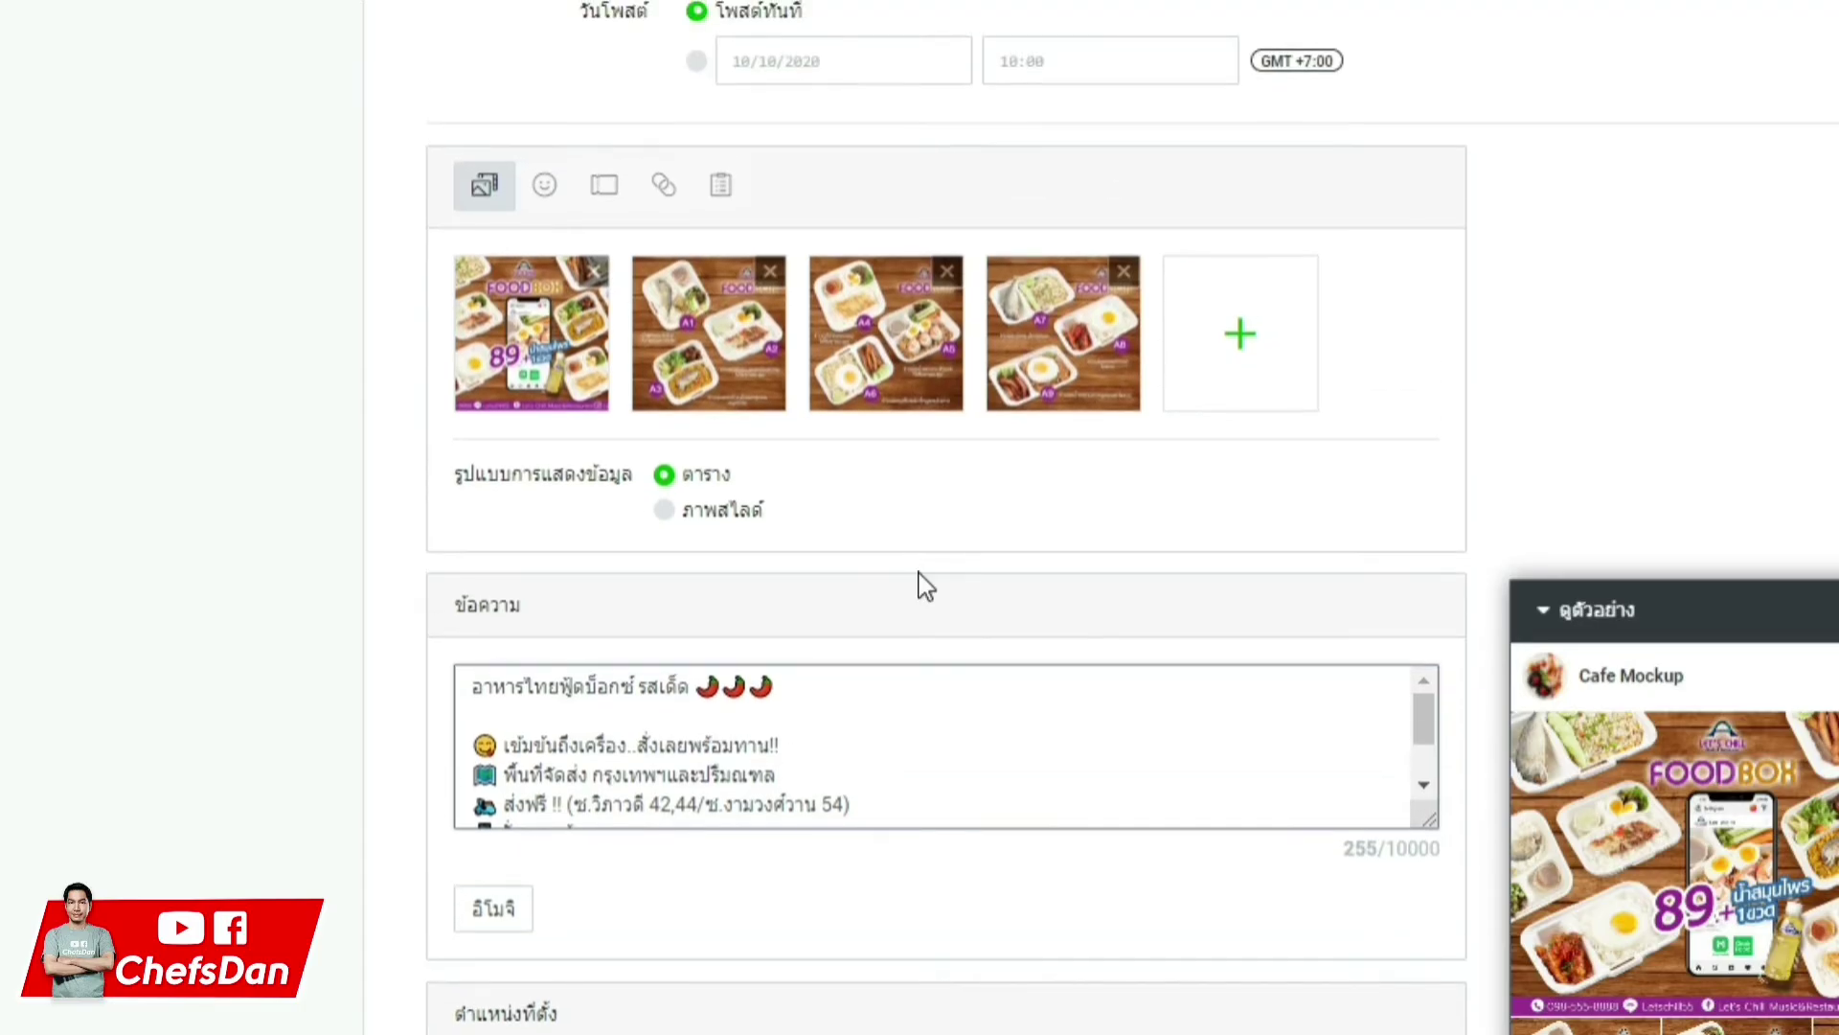
scroll(921, 572, down, 2)
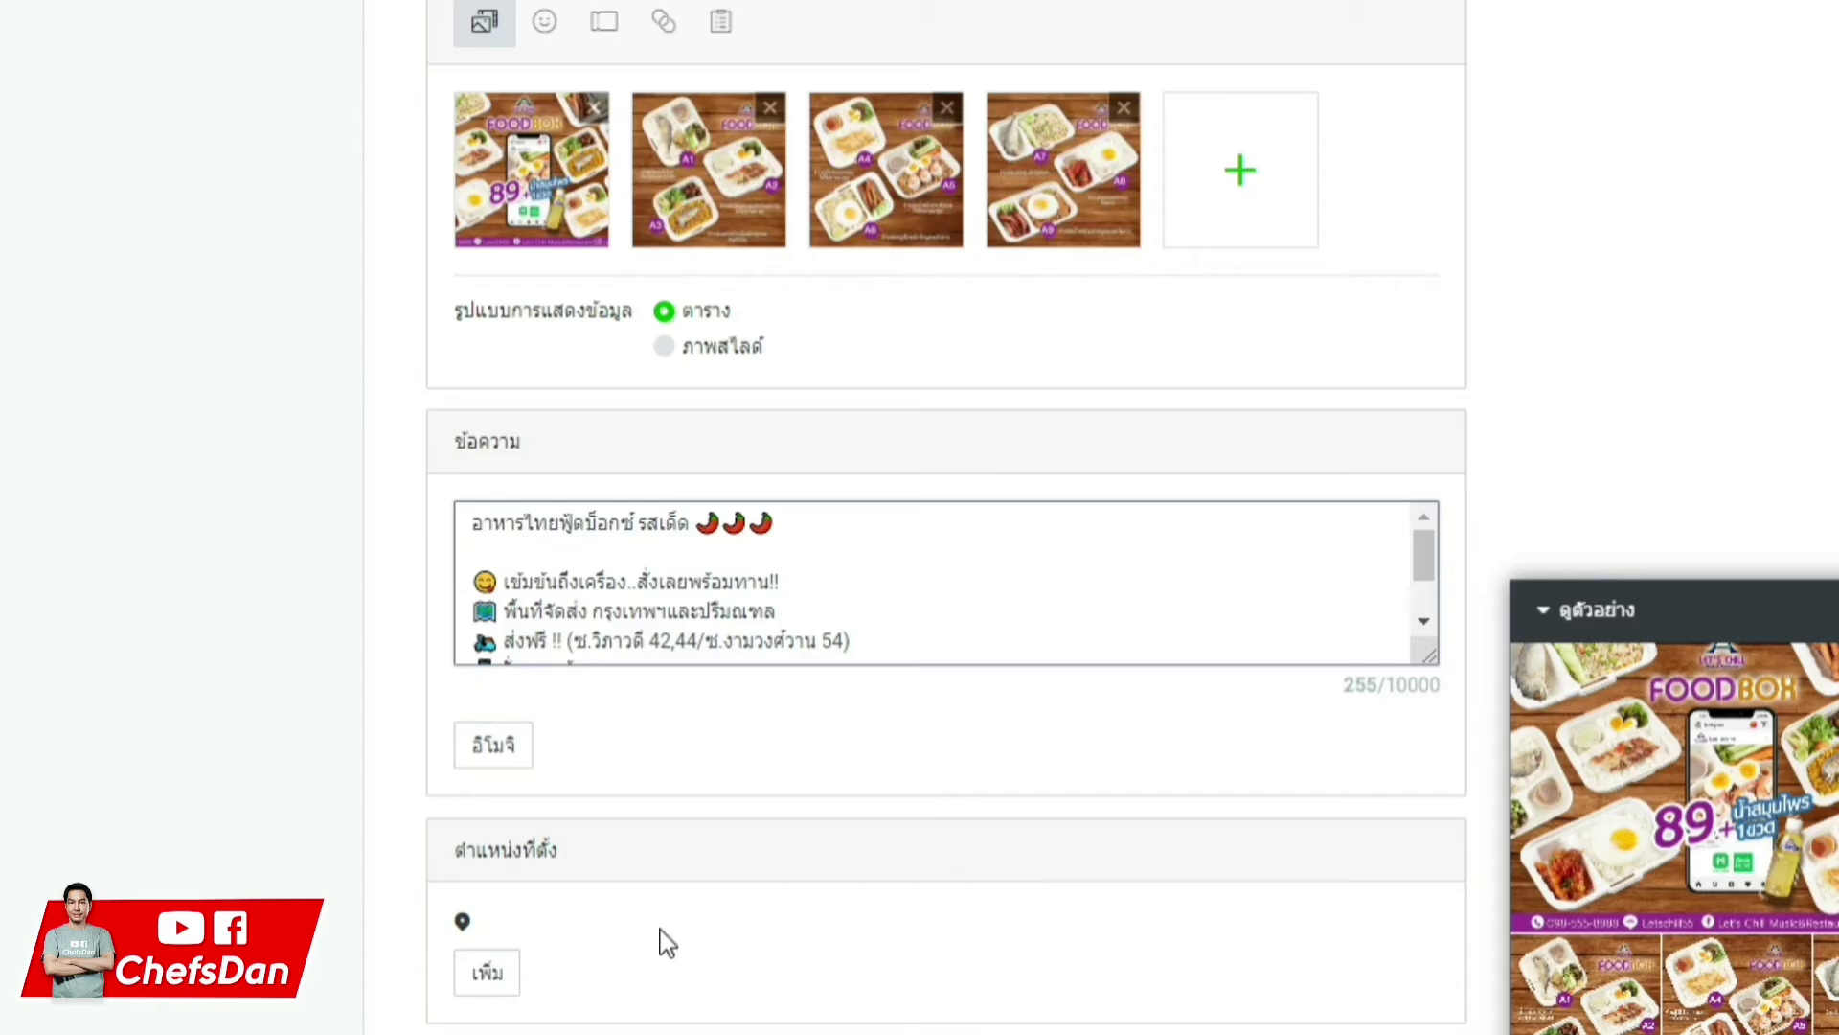
Add a location to the post, using the shop name ร้านเฌอเอม and its street for both the address and the map search
click(488, 974)
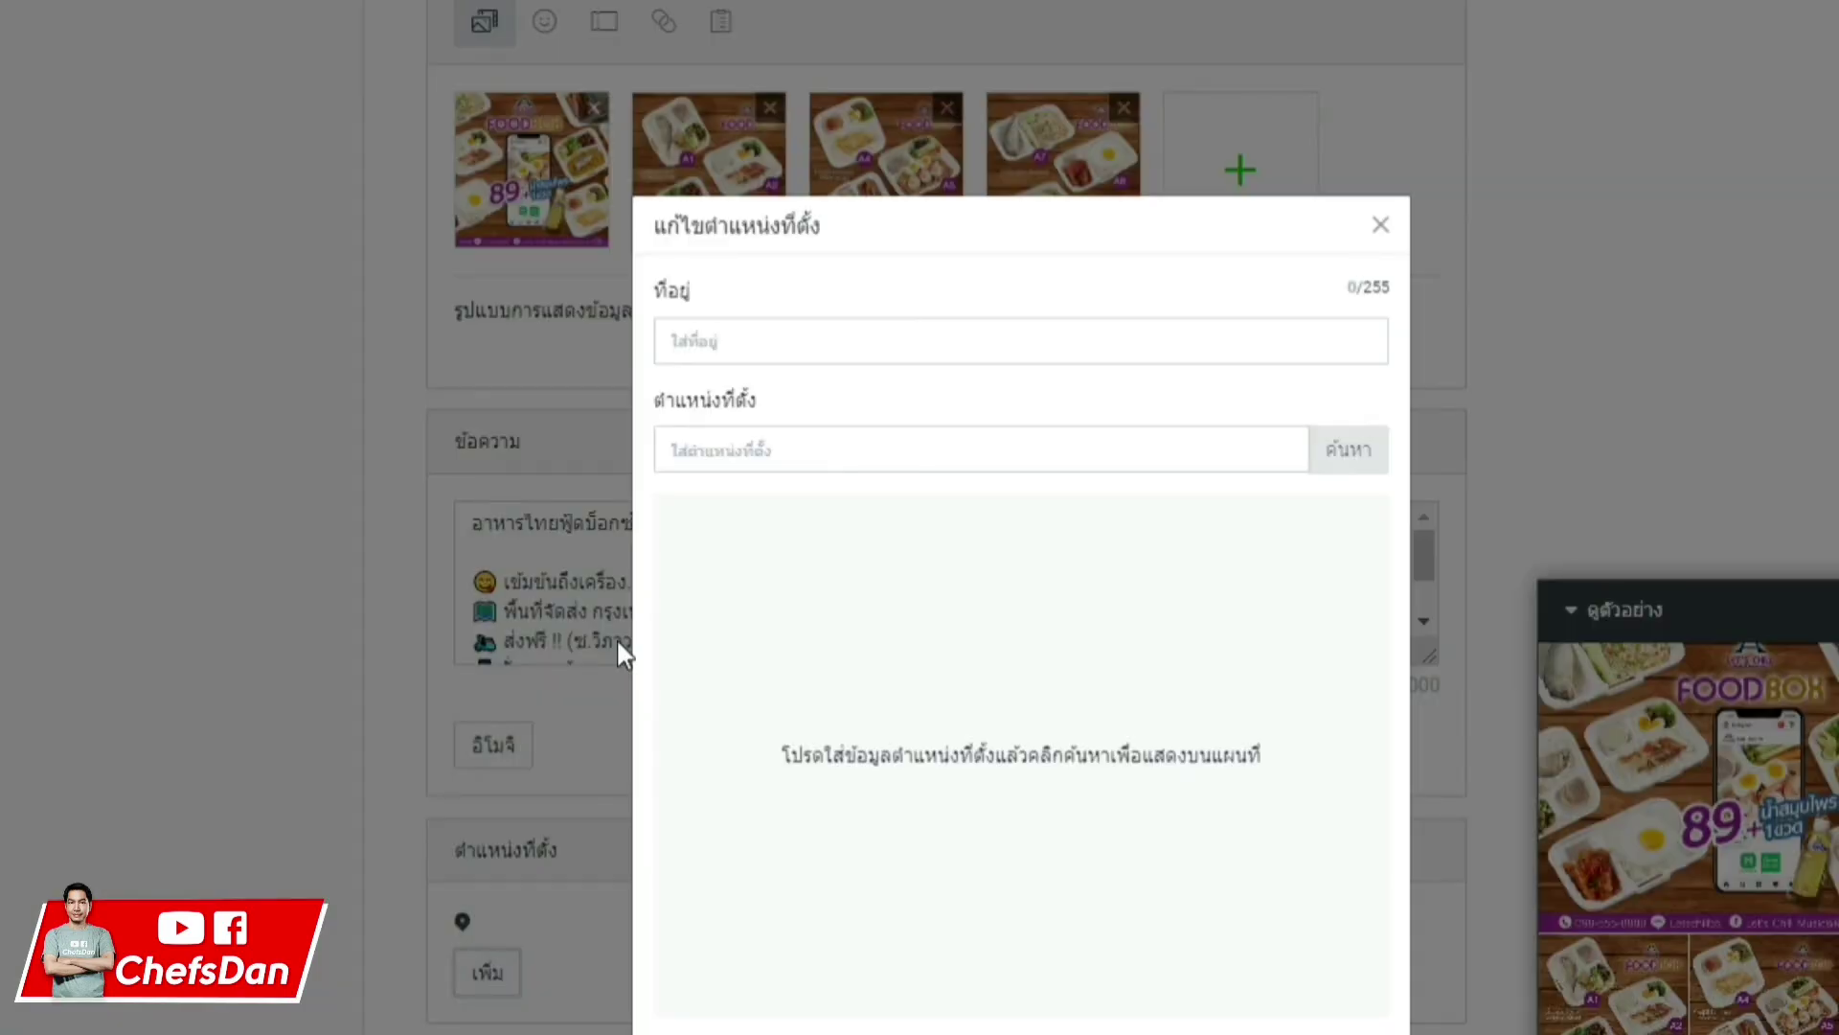
click(893, 335)
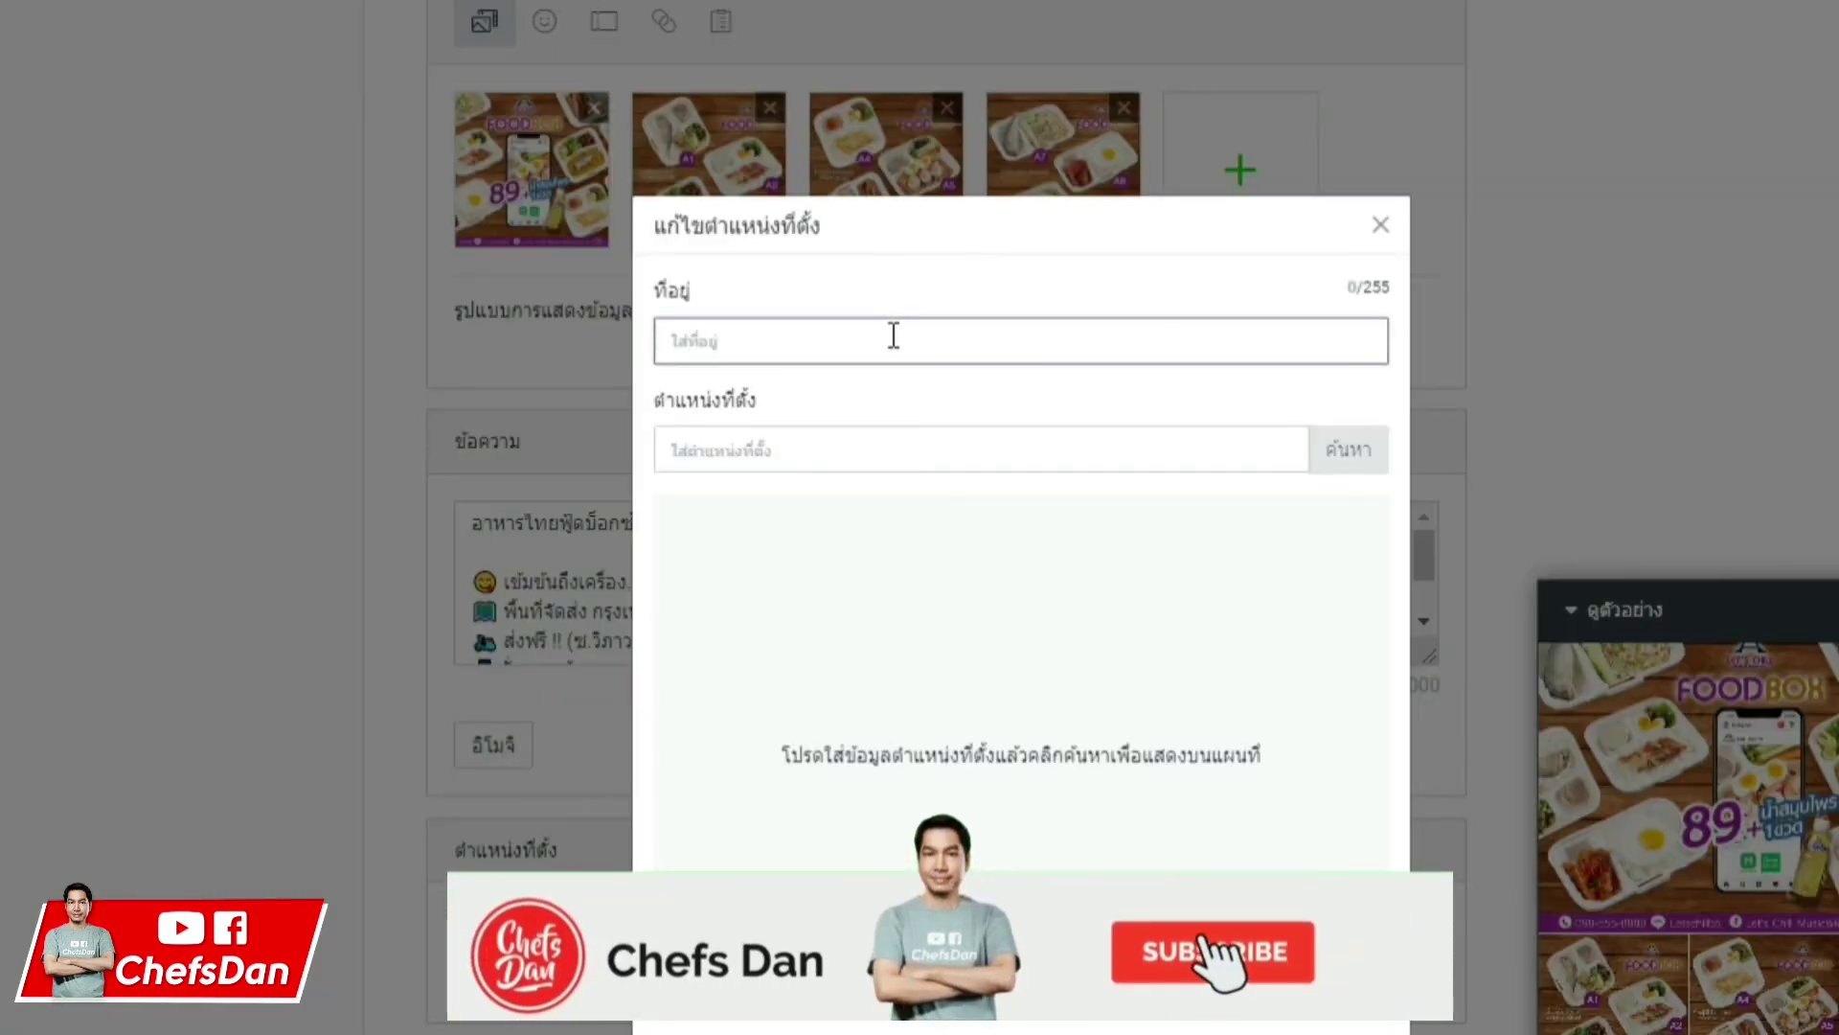
text(ร้านเฌอเอม ซอยวิภาวดี42)
click(898, 450)
text(ร้านเฌ)
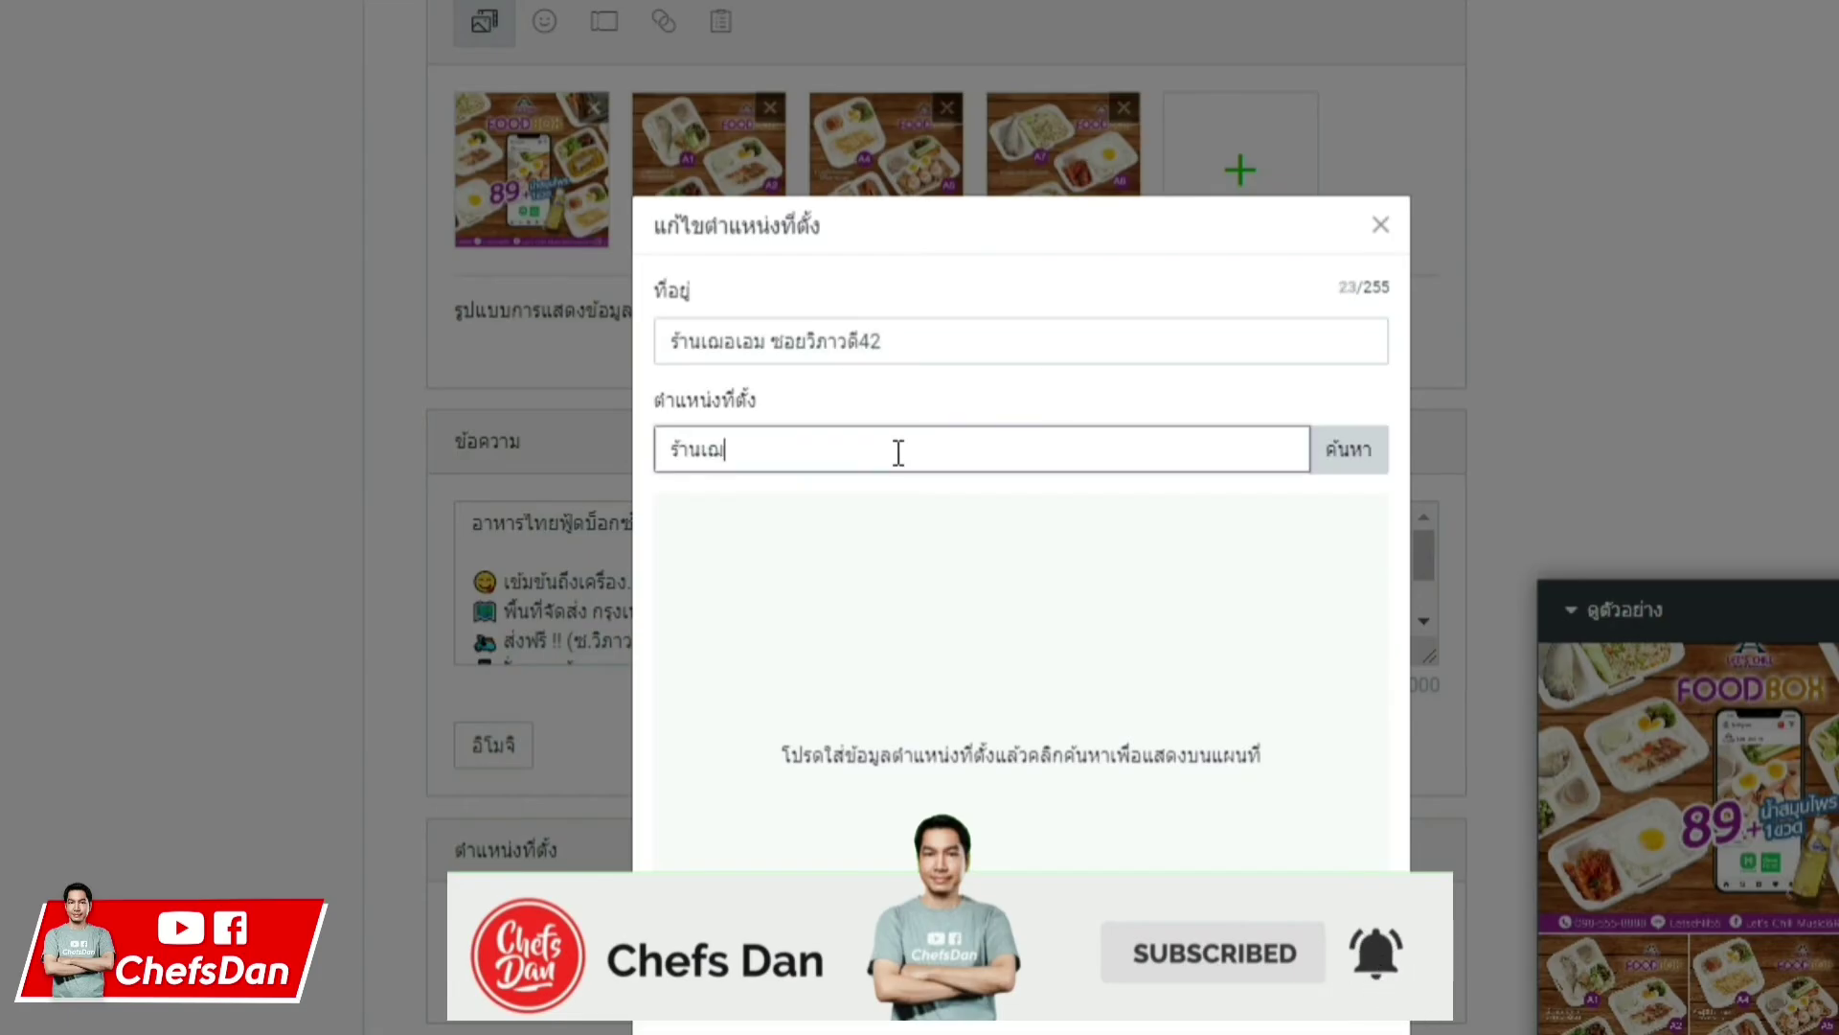
text(อเอม)
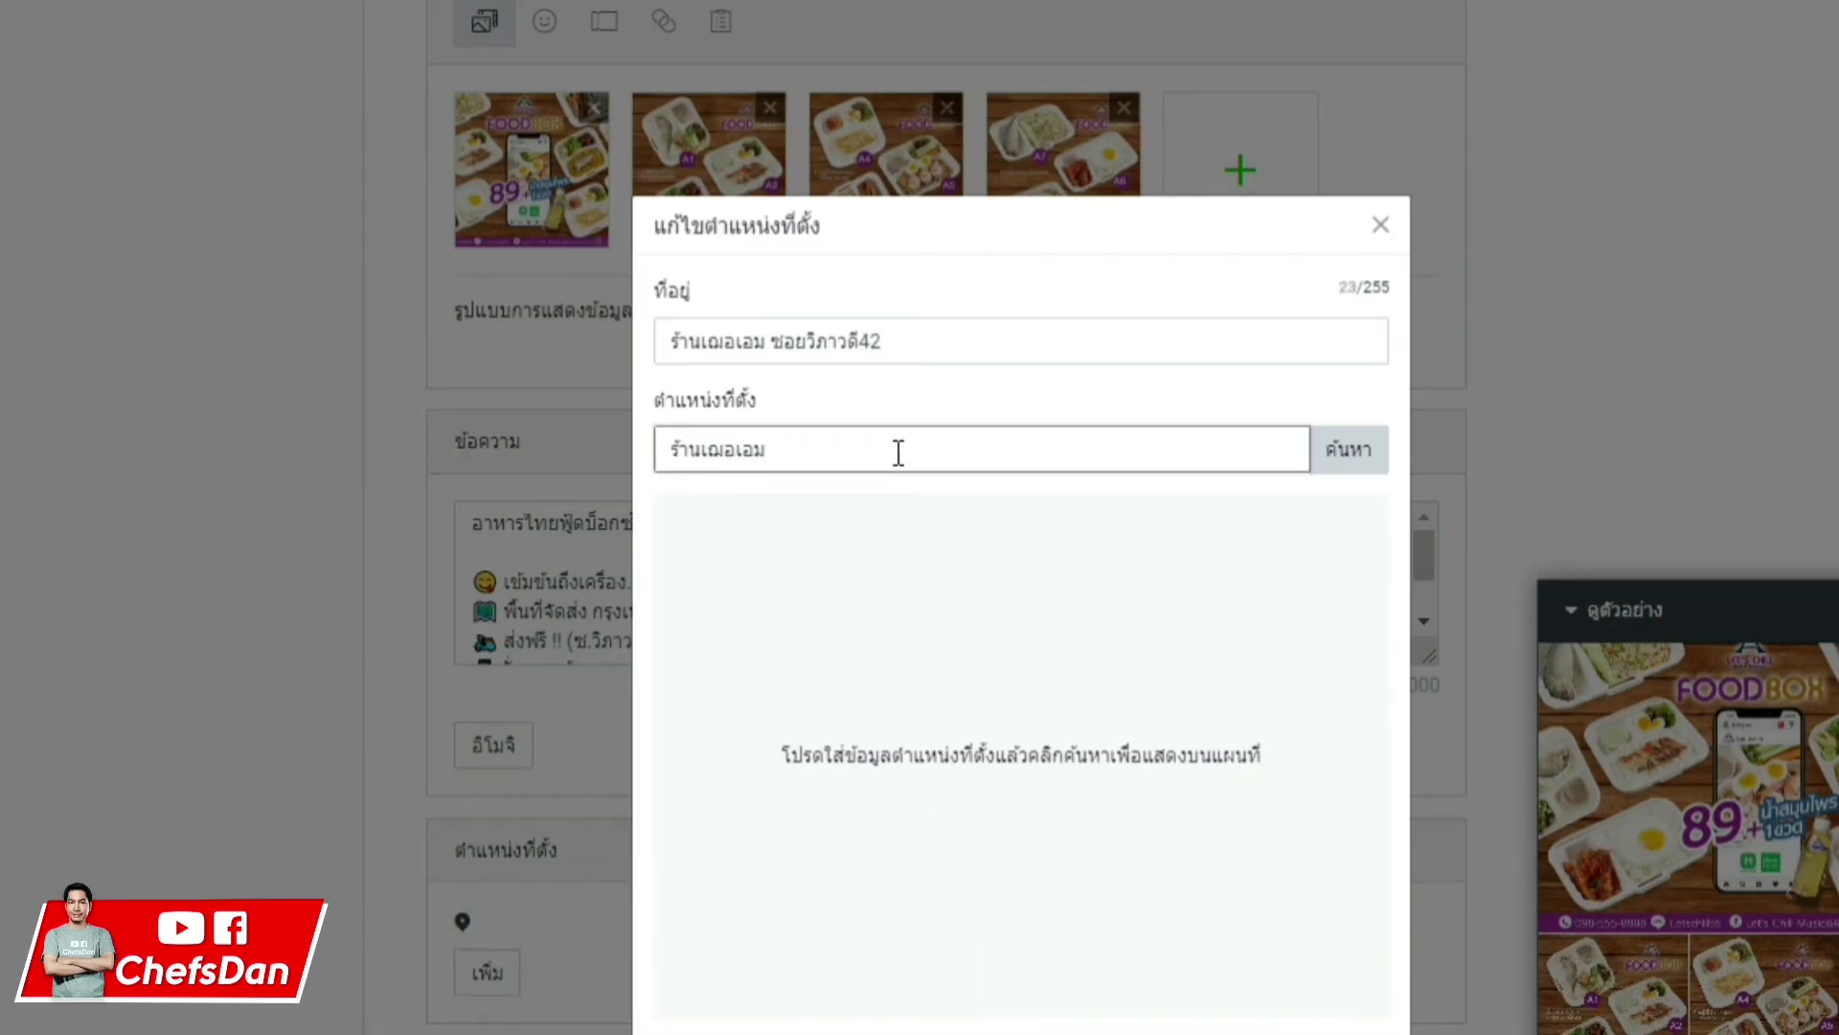
text( ซอยวิภาวดี42)
click(1363, 460)
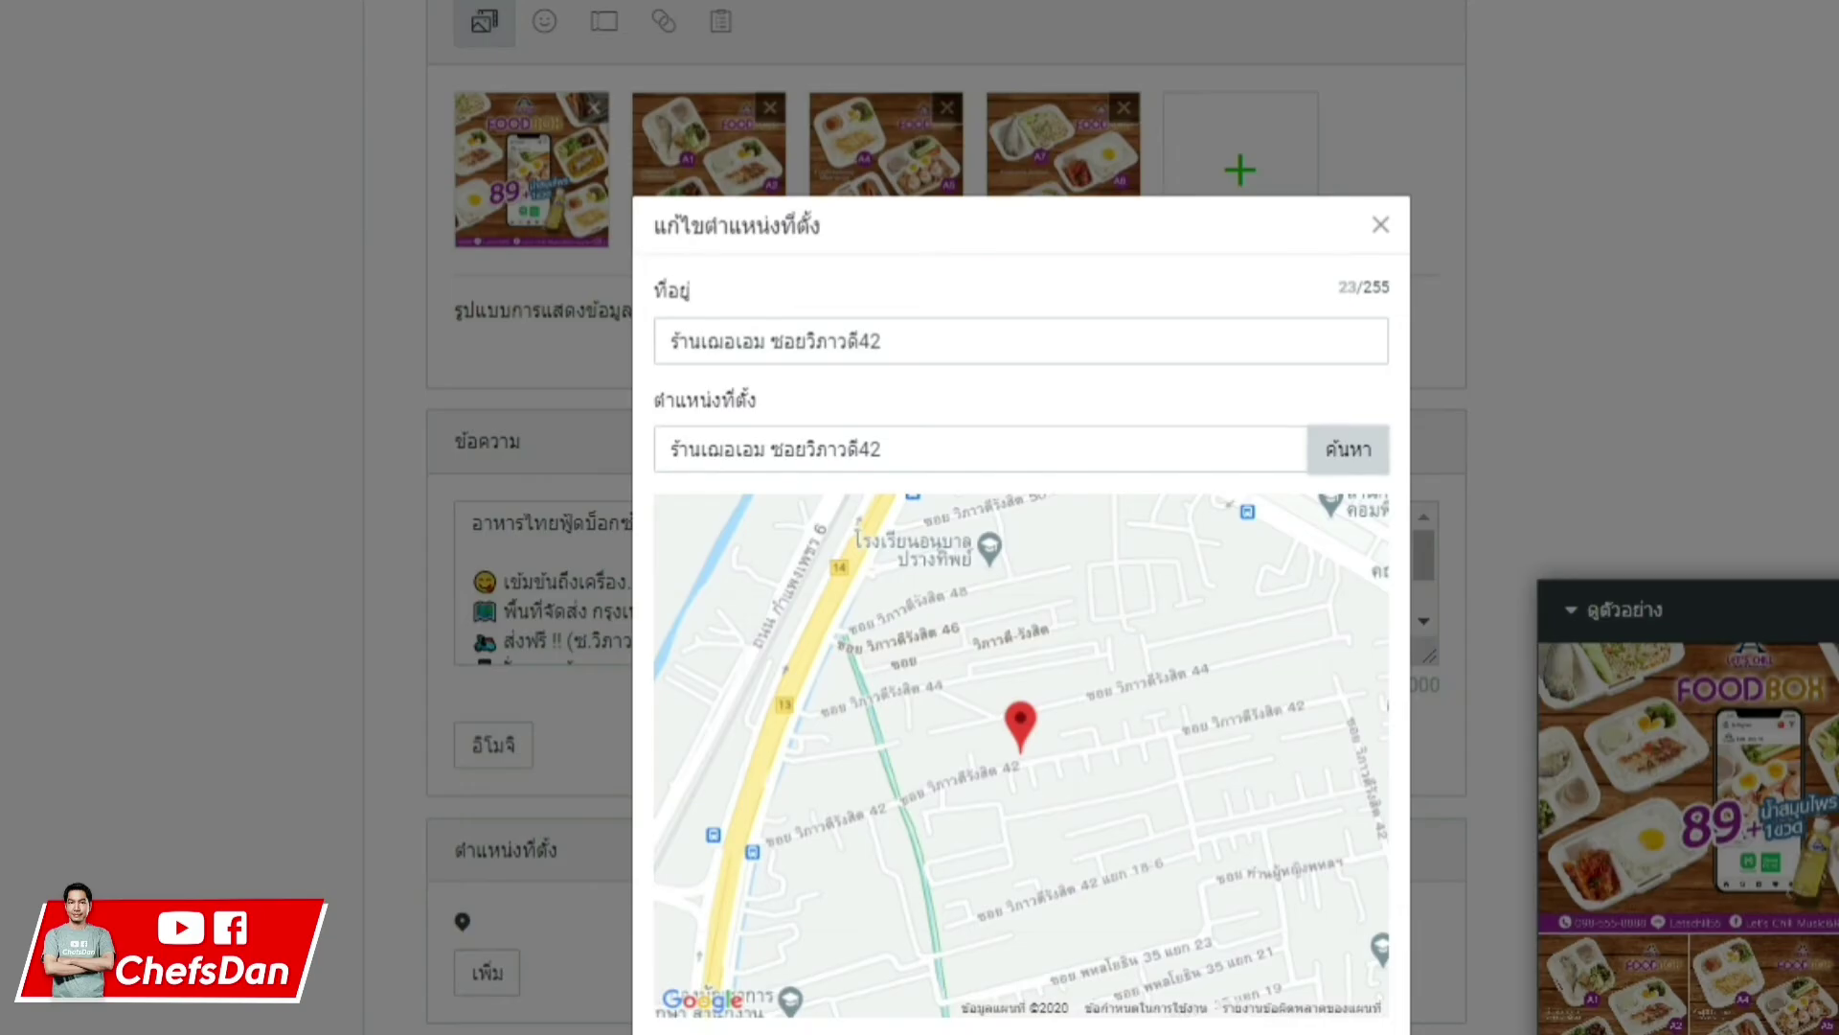
key(Return)
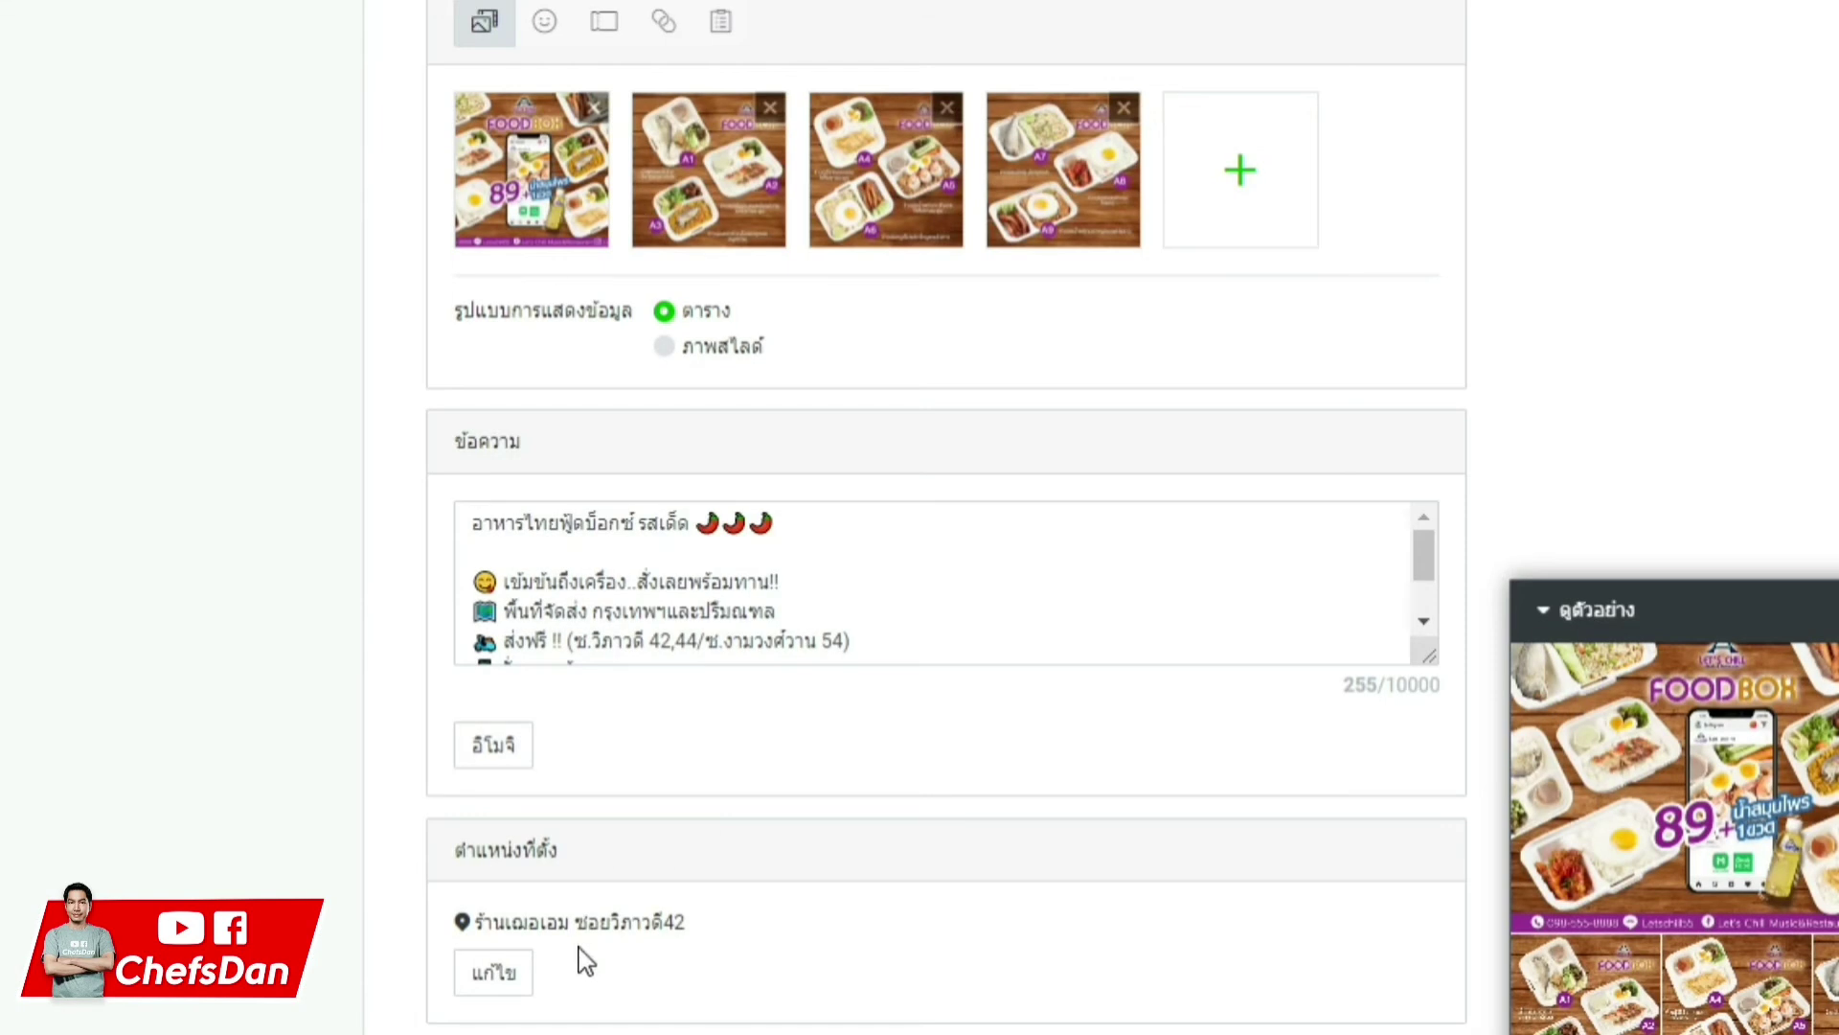
Schedule the post for 11/10/2020 at 11:00
scroll(651, 491, up, 5)
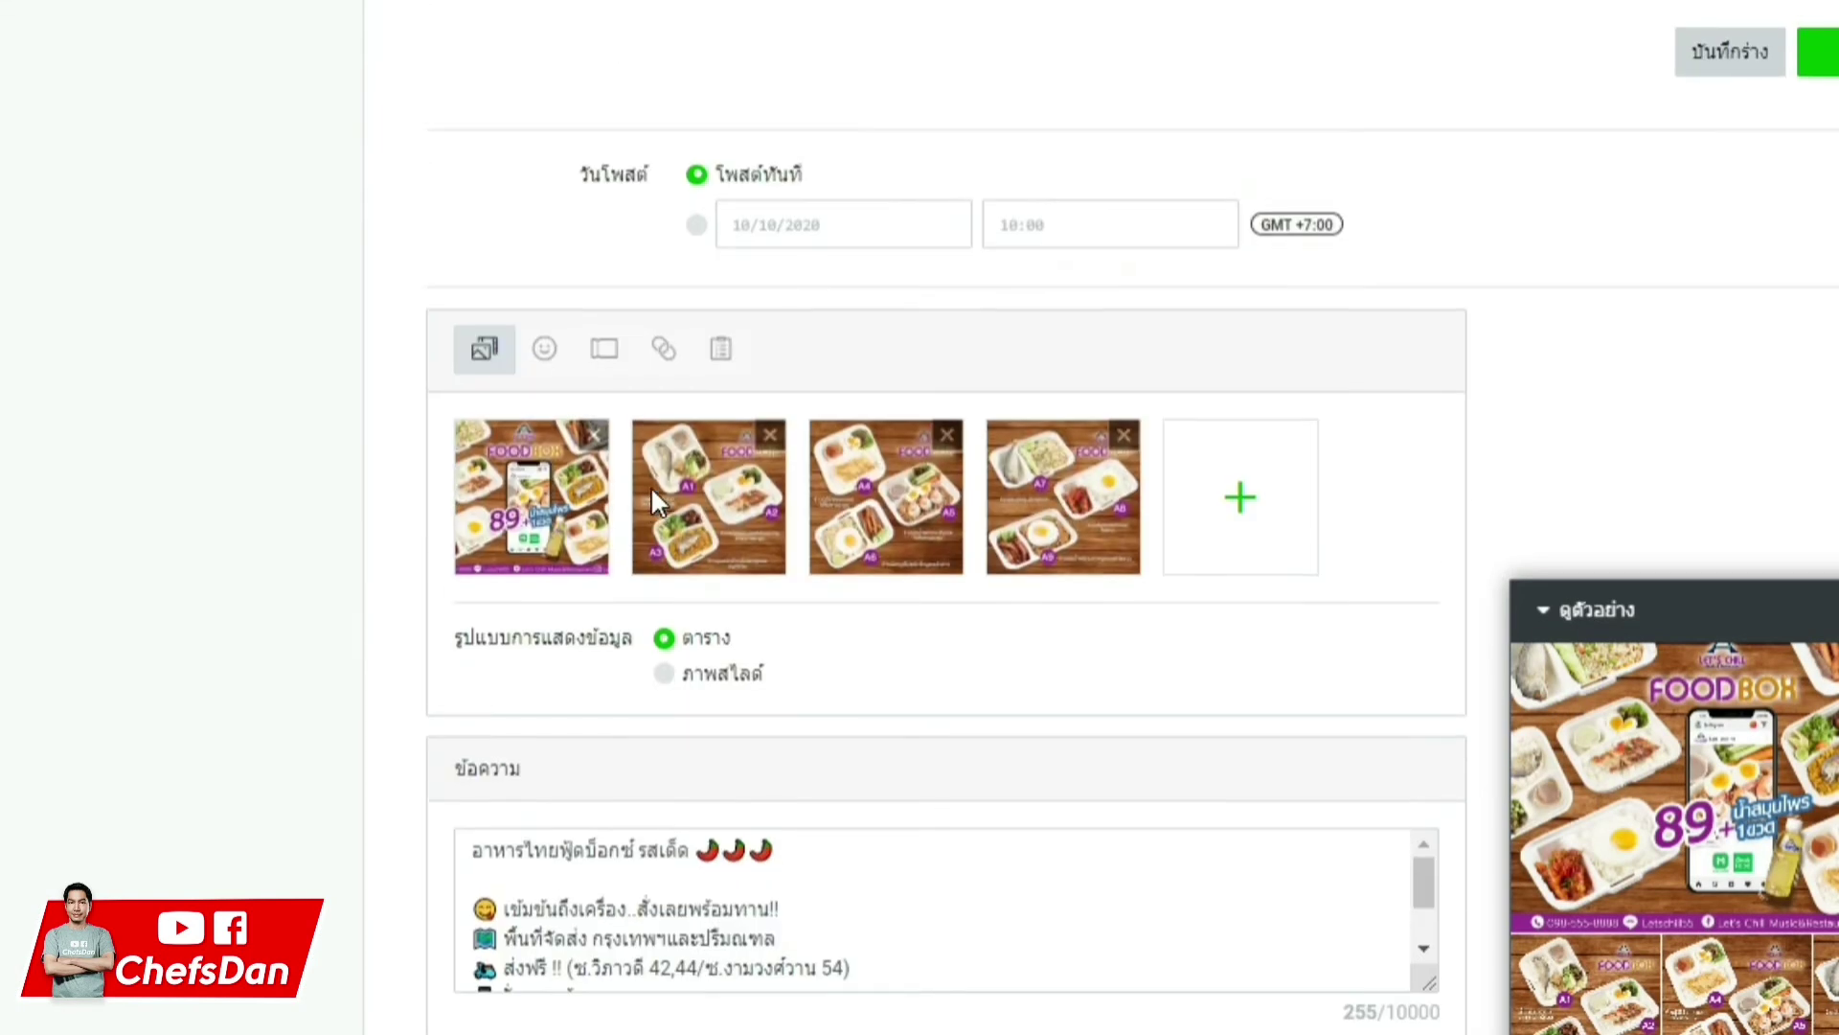
scroll(651, 488, up, 1)
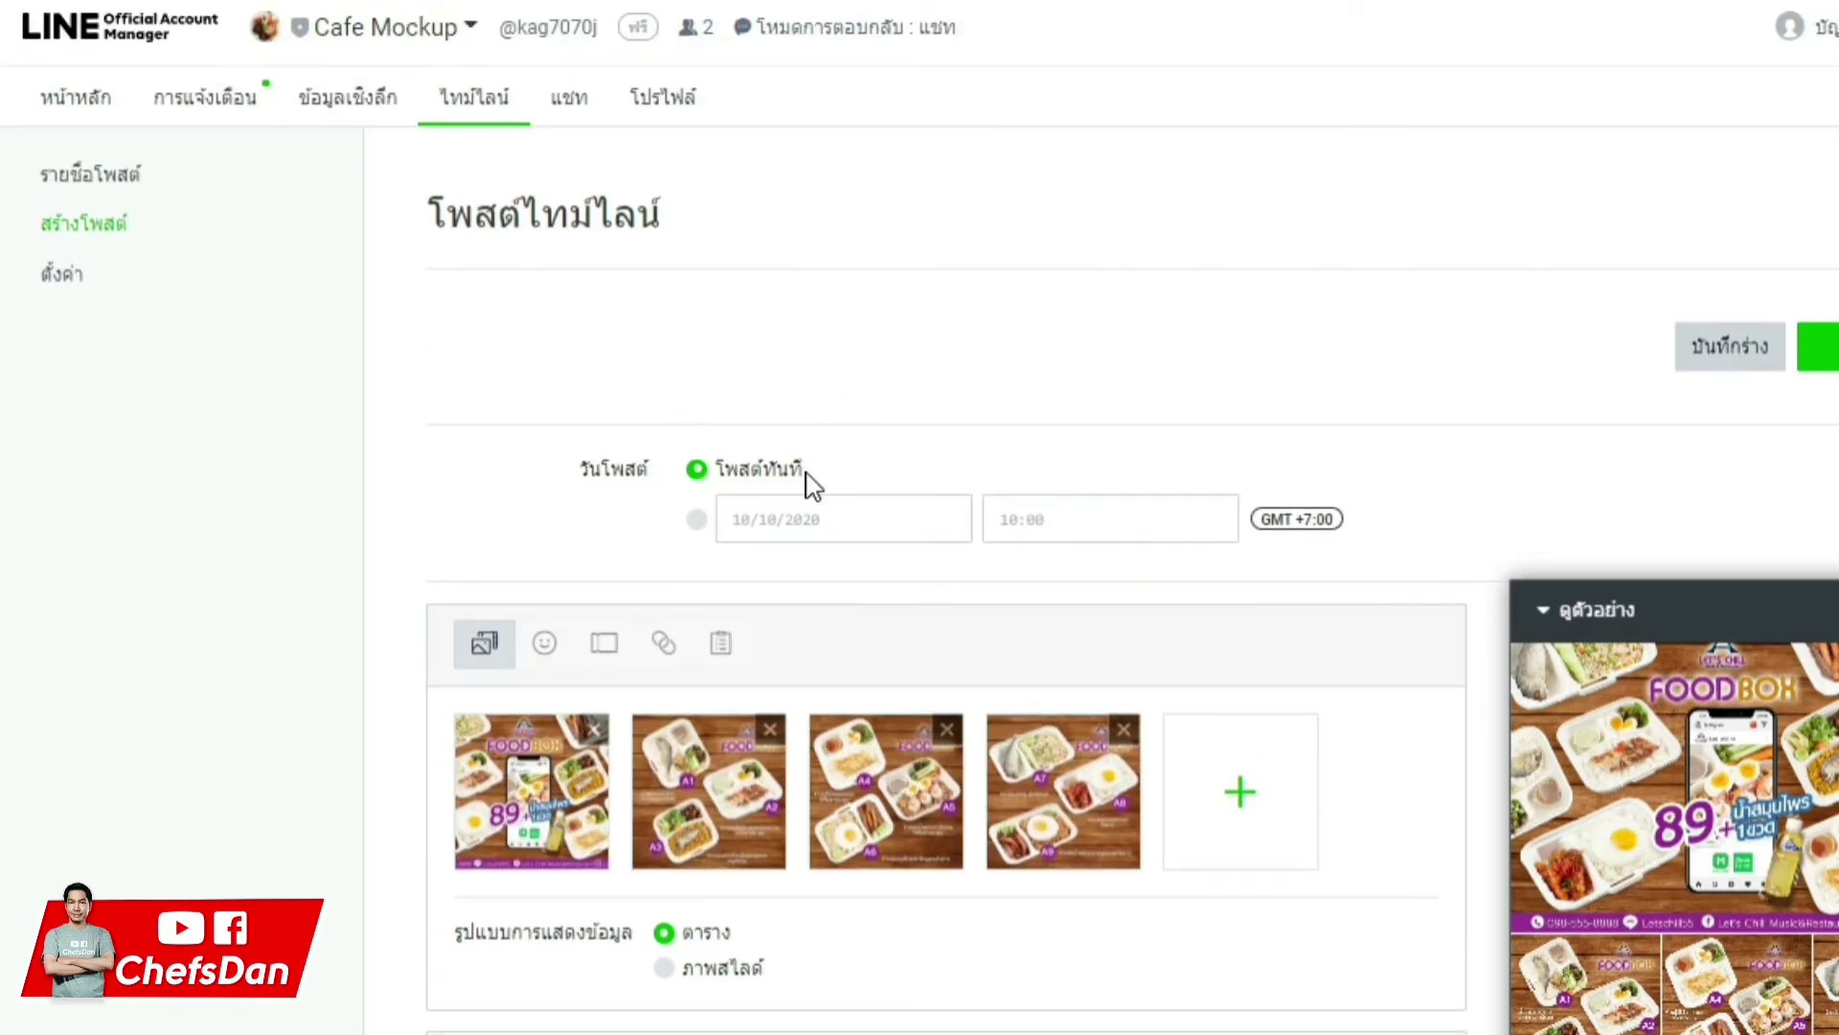
scroll(809, 480, down, 2)
click(696, 356)
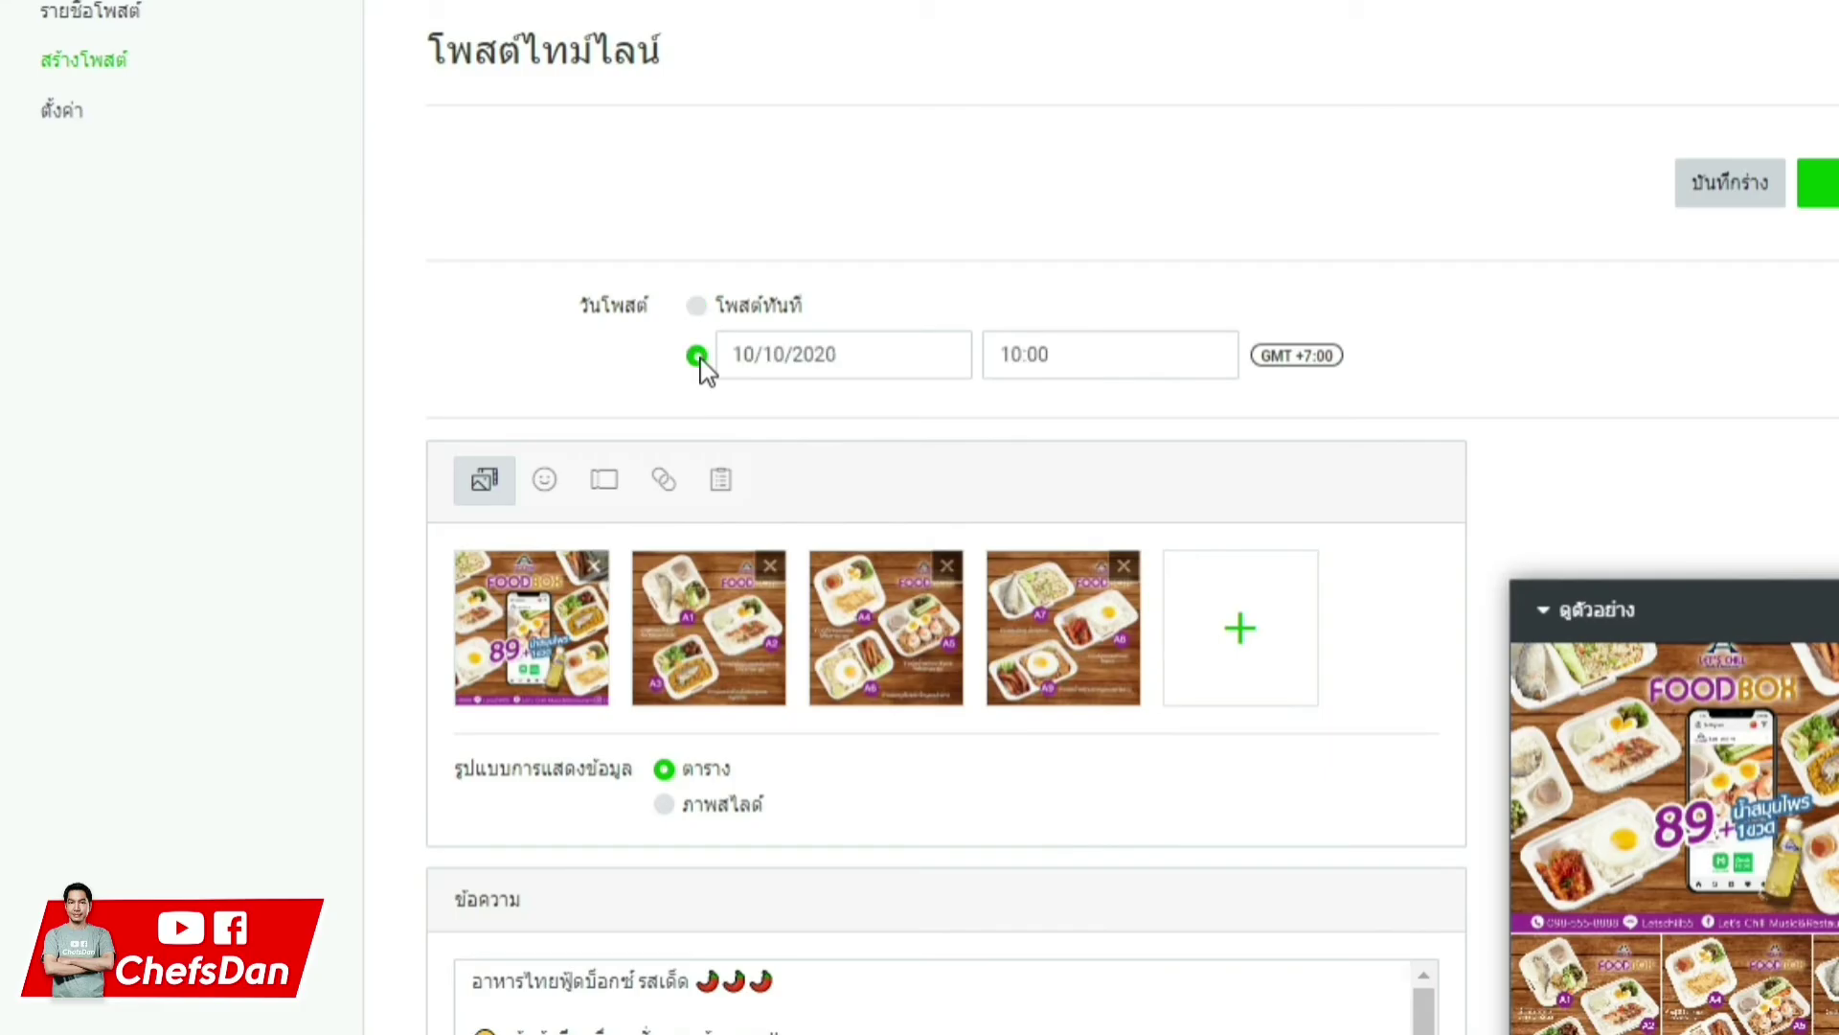
double_click(888, 367)
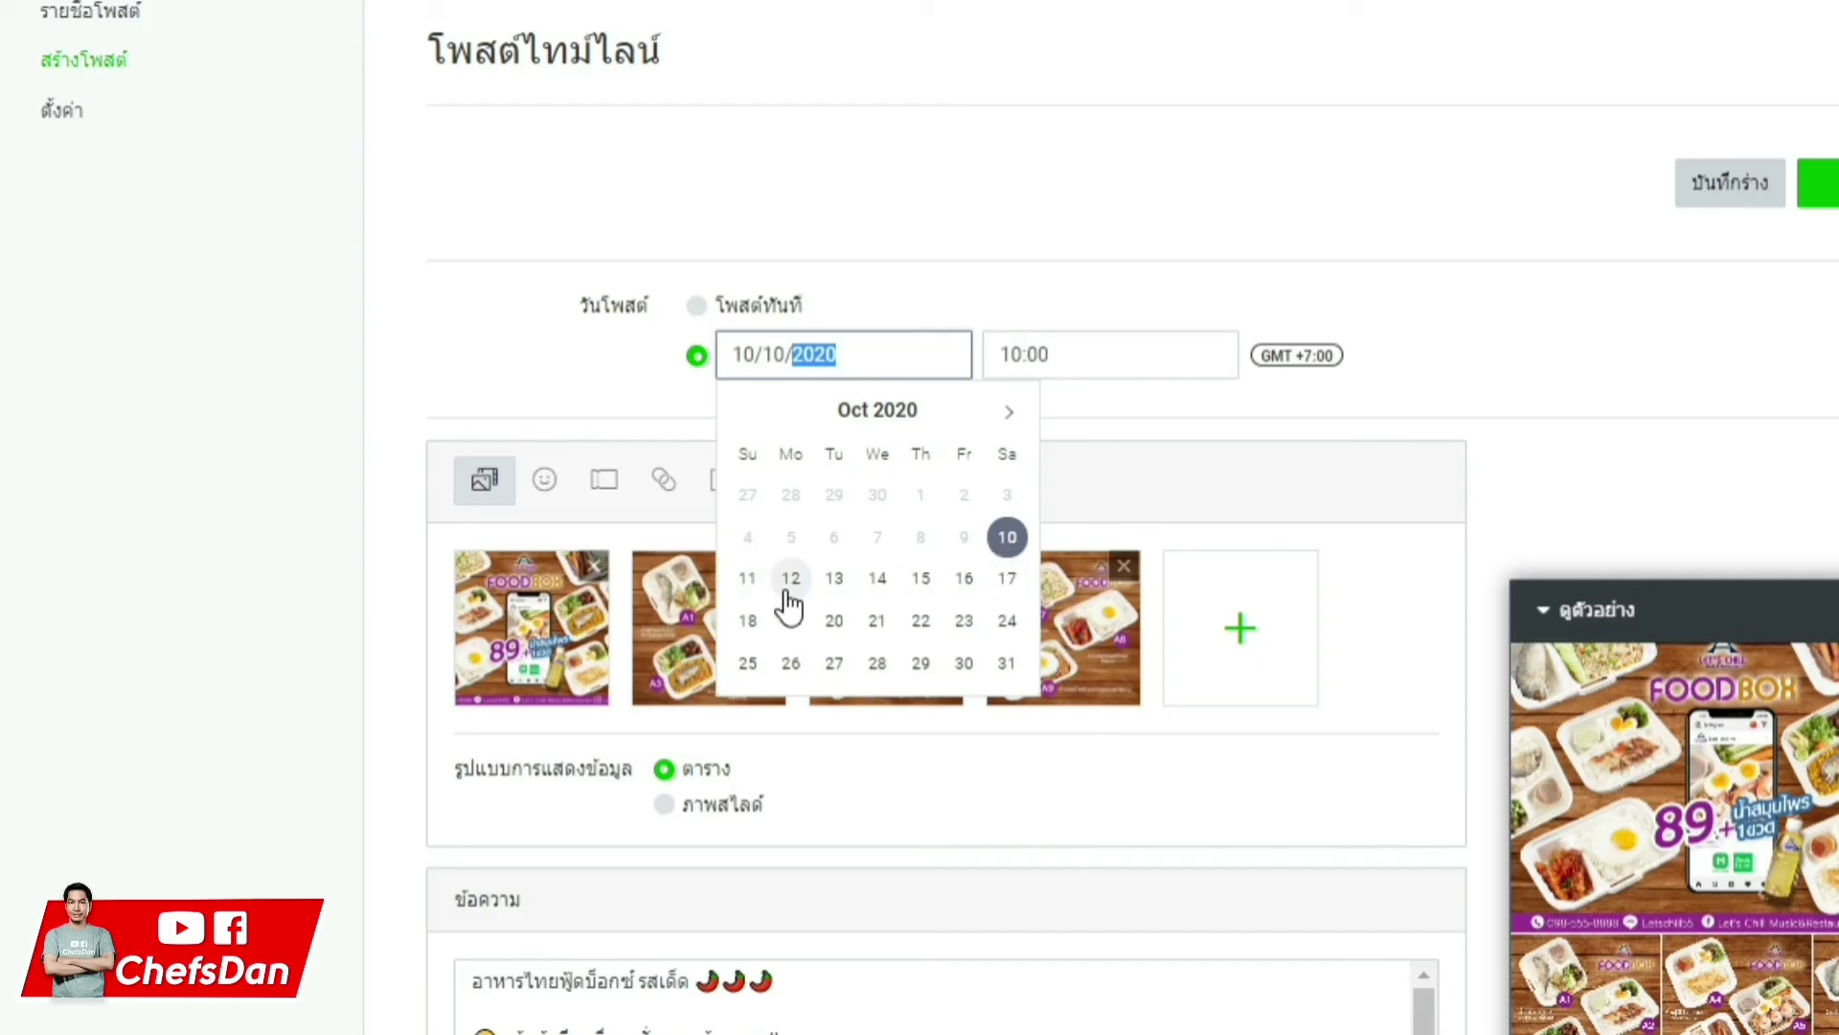
click(750, 577)
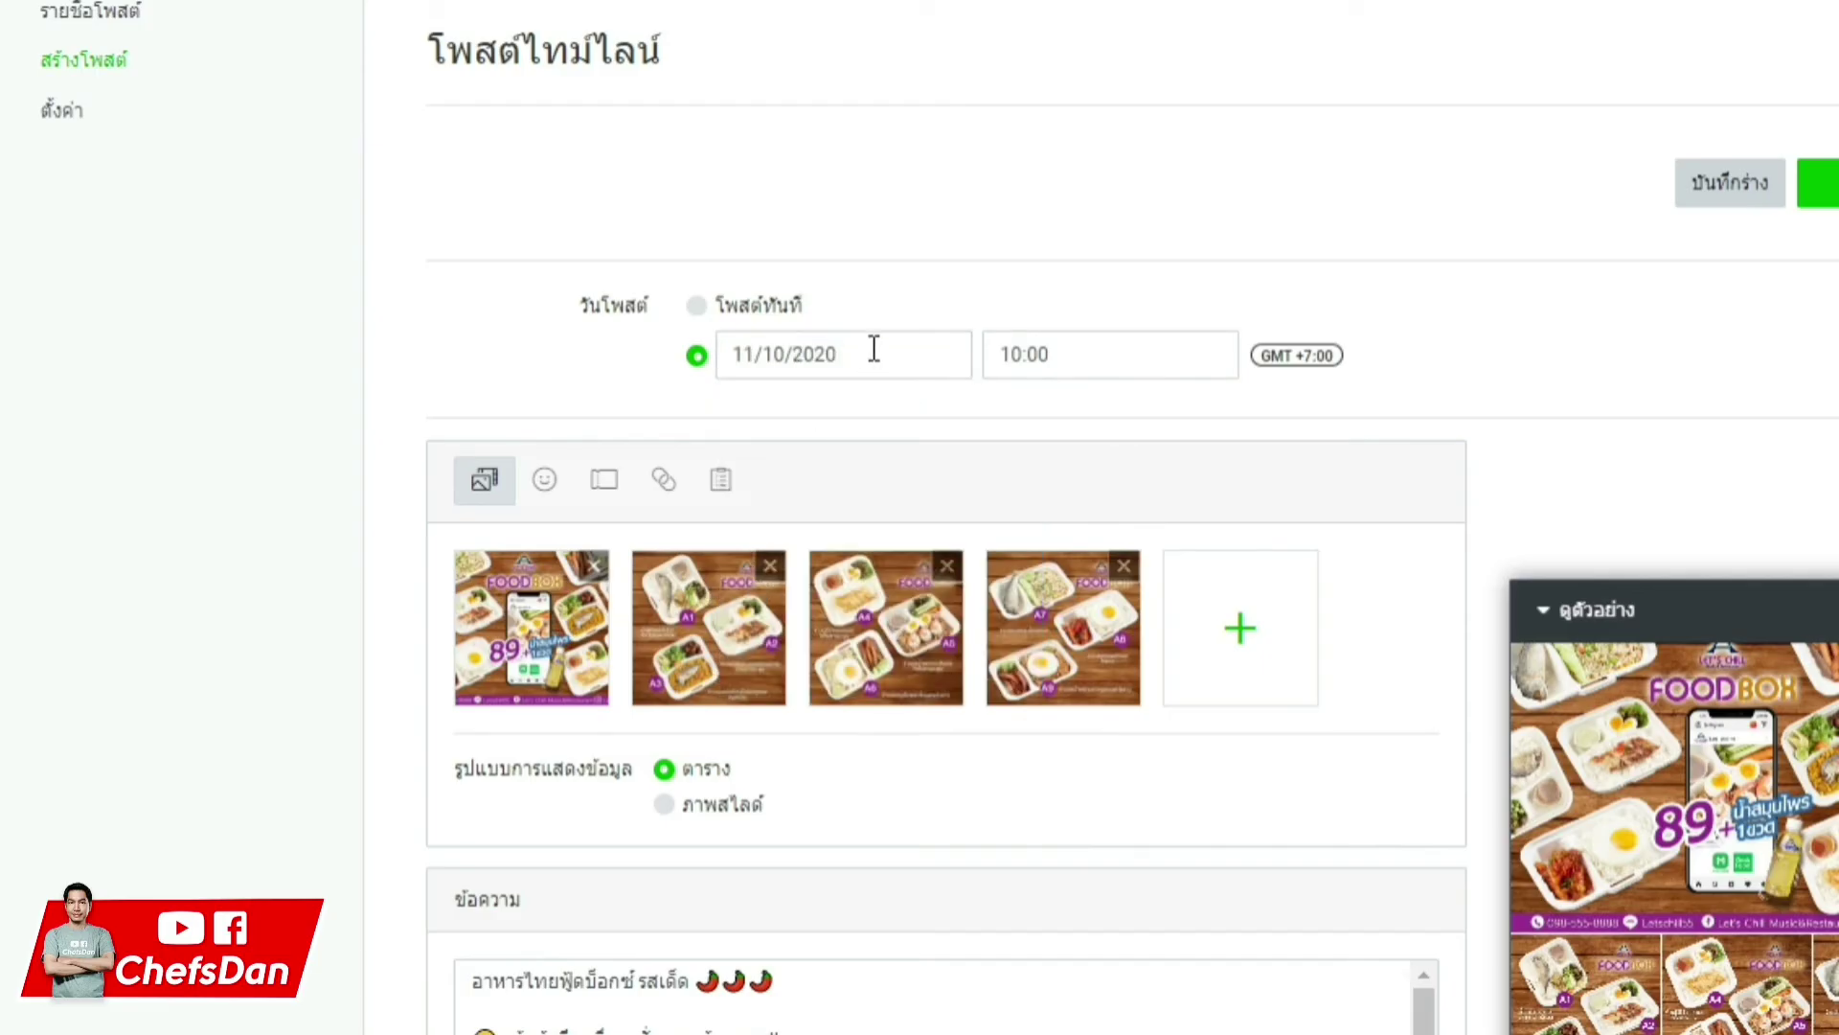
click(1122, 352)
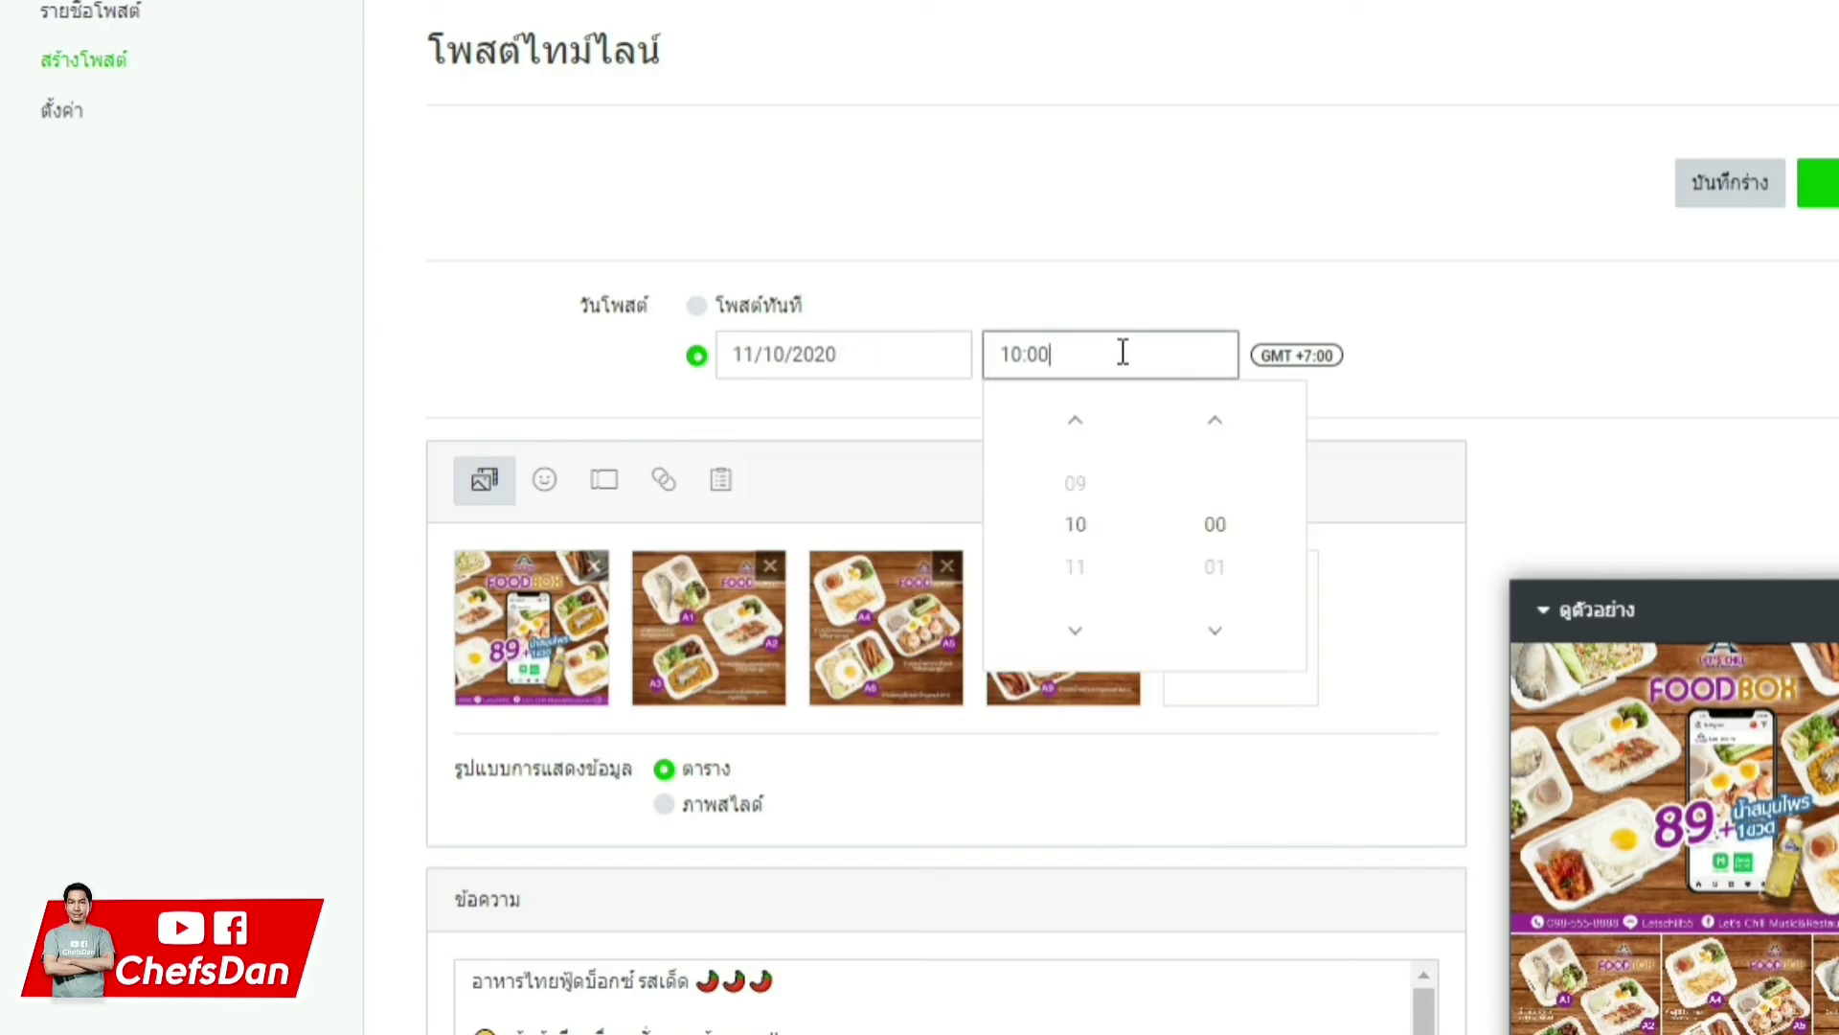
drag(1089, 352, 989, 351)
text(11:00)
click(1590, 351)
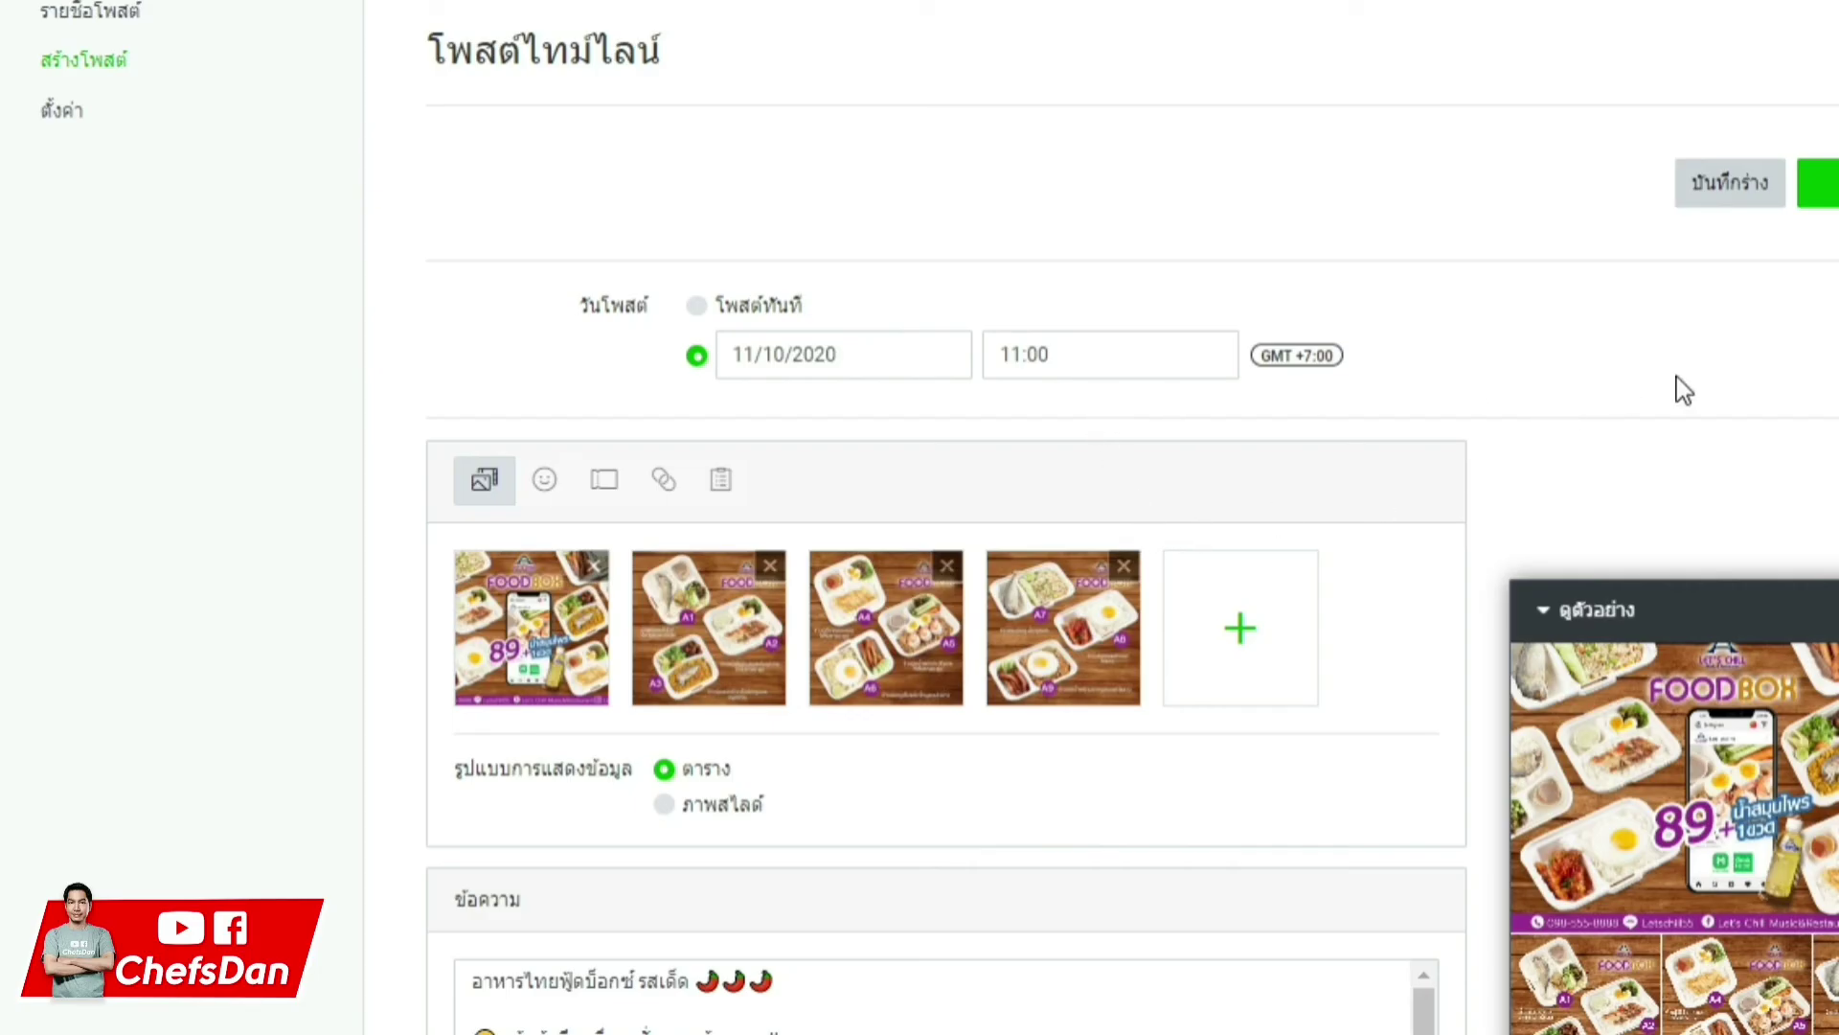
Set the post date option to immediate posting (โพสต์ทันที) and publish the timeline post
scroll(1684, 390, up, 2)
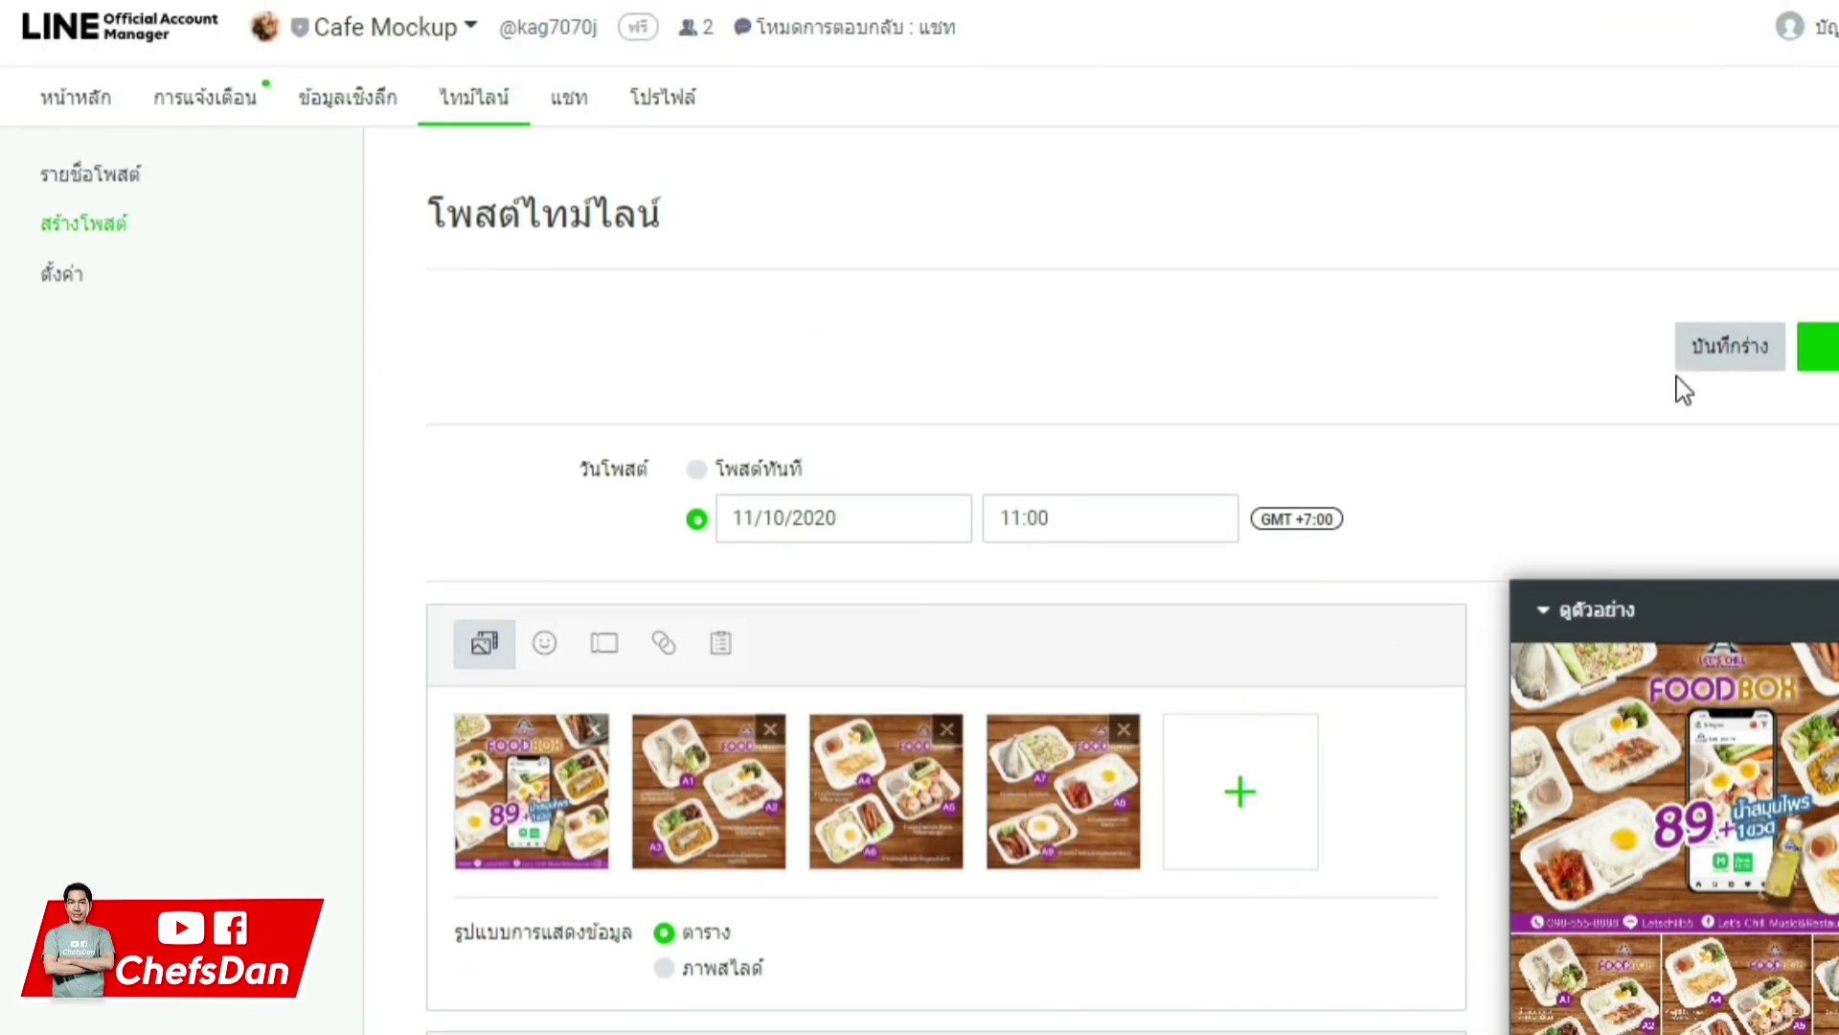
click(696, 470)
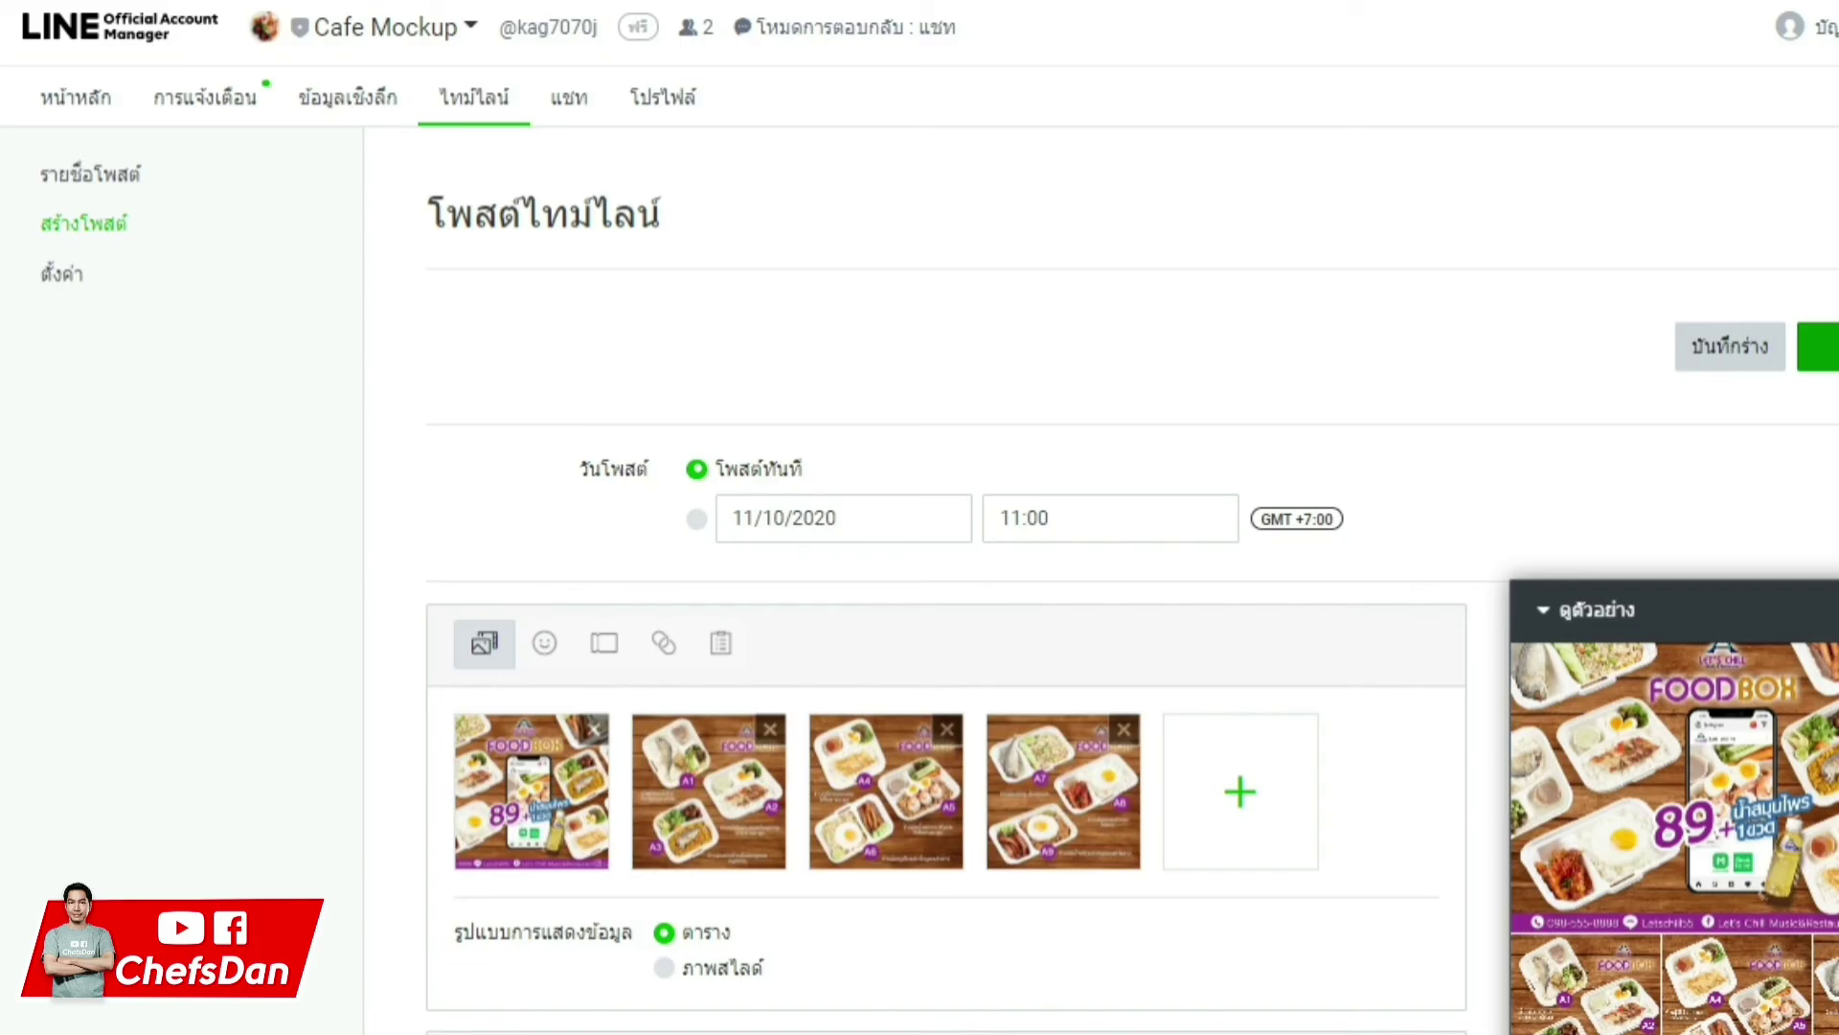
click(1818, 346)
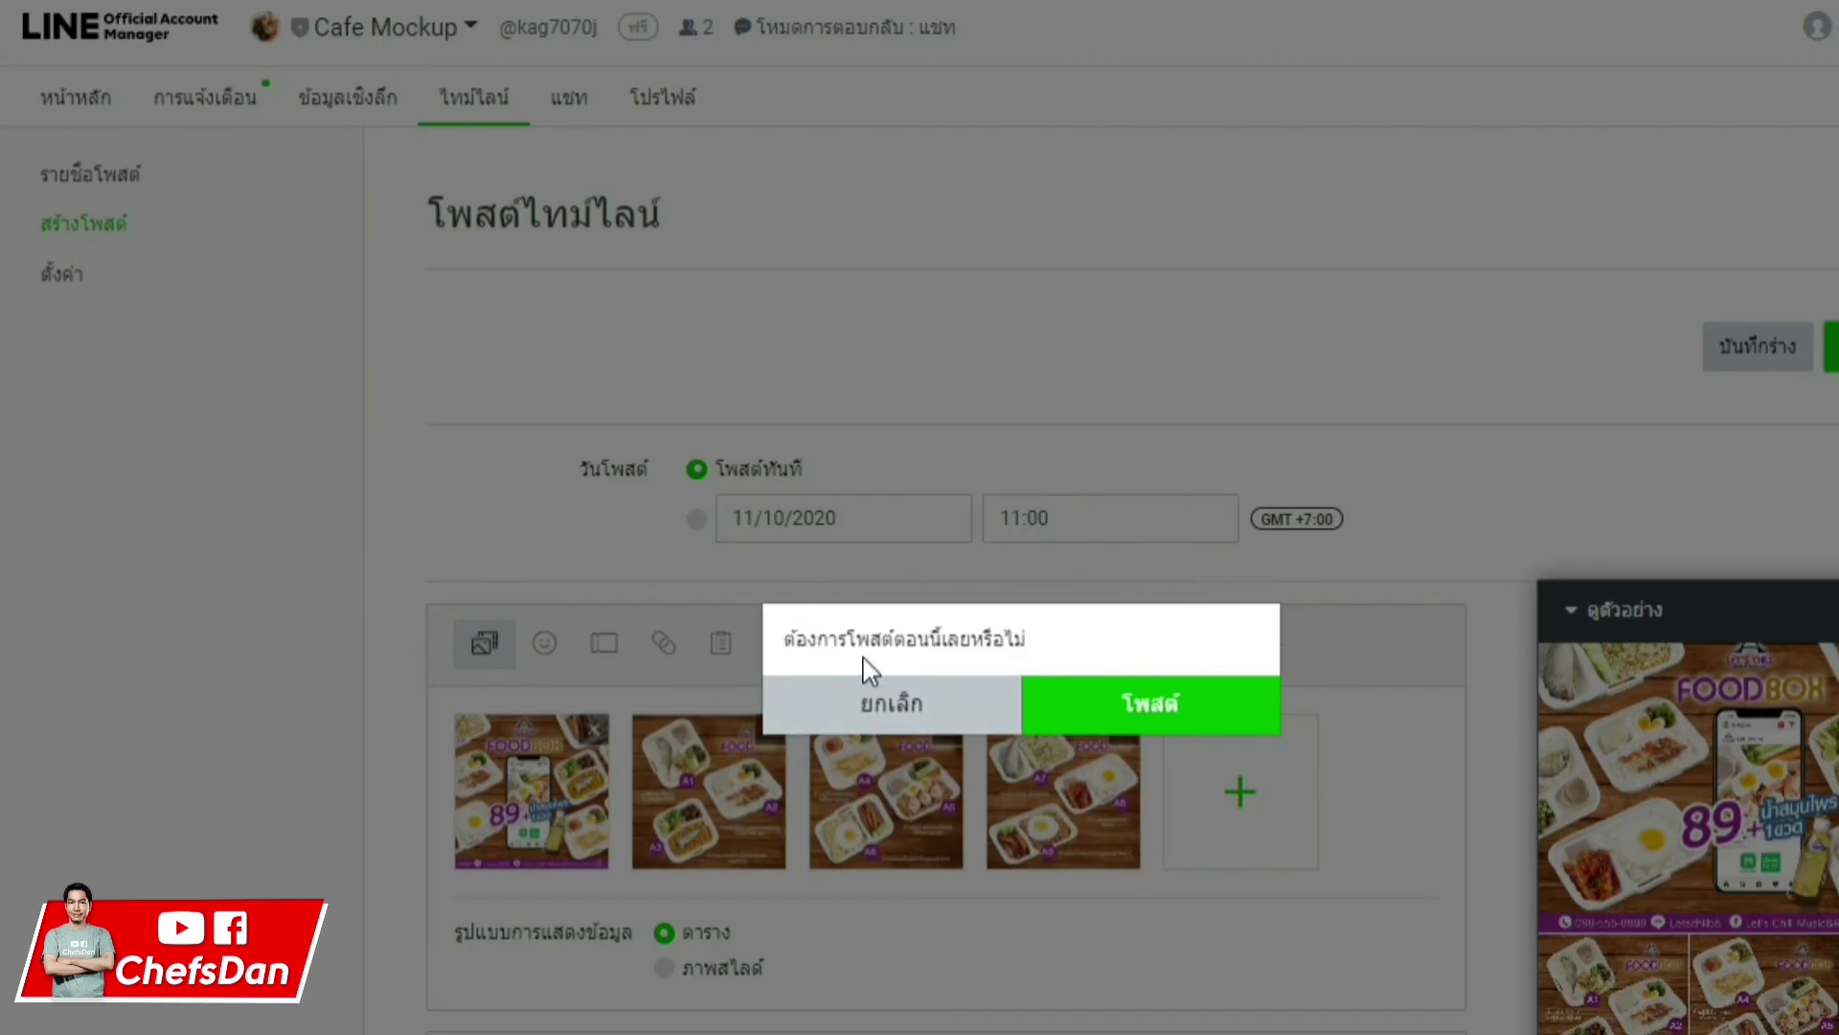
click(1214, 714)
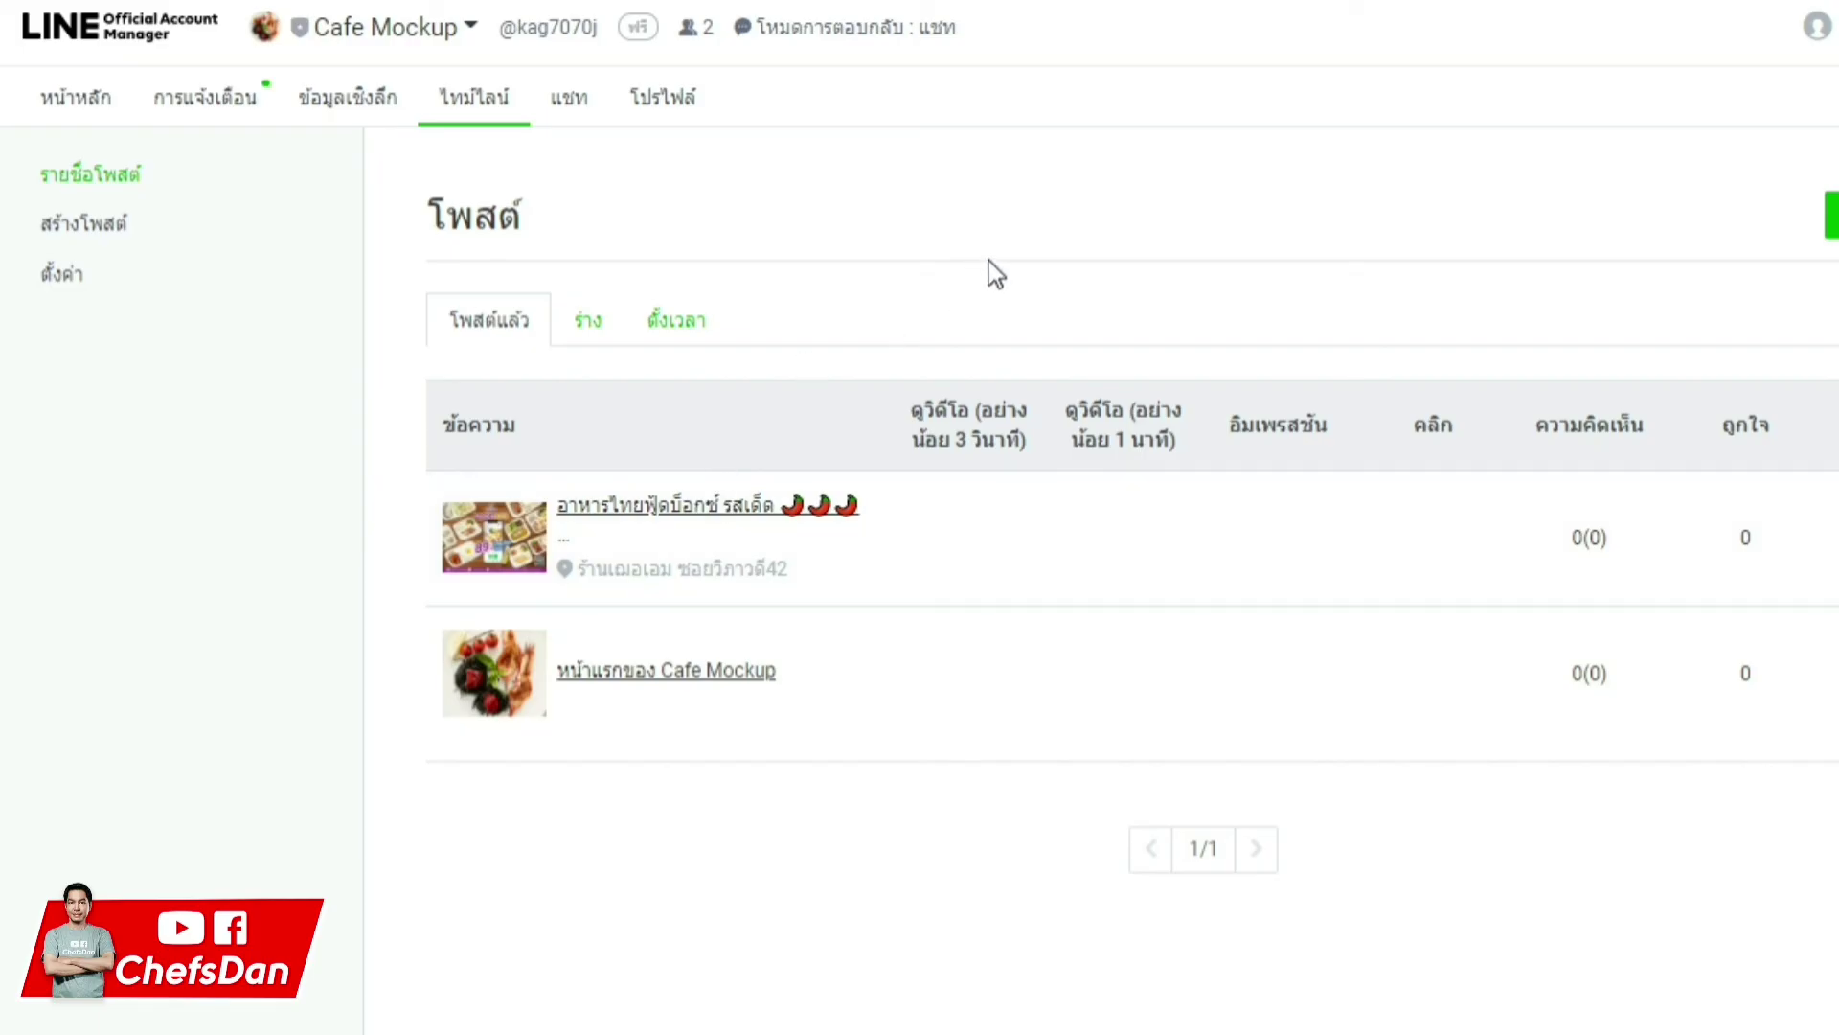
Open the published food box post from the post list and review its images, message and location
click(720, 510)
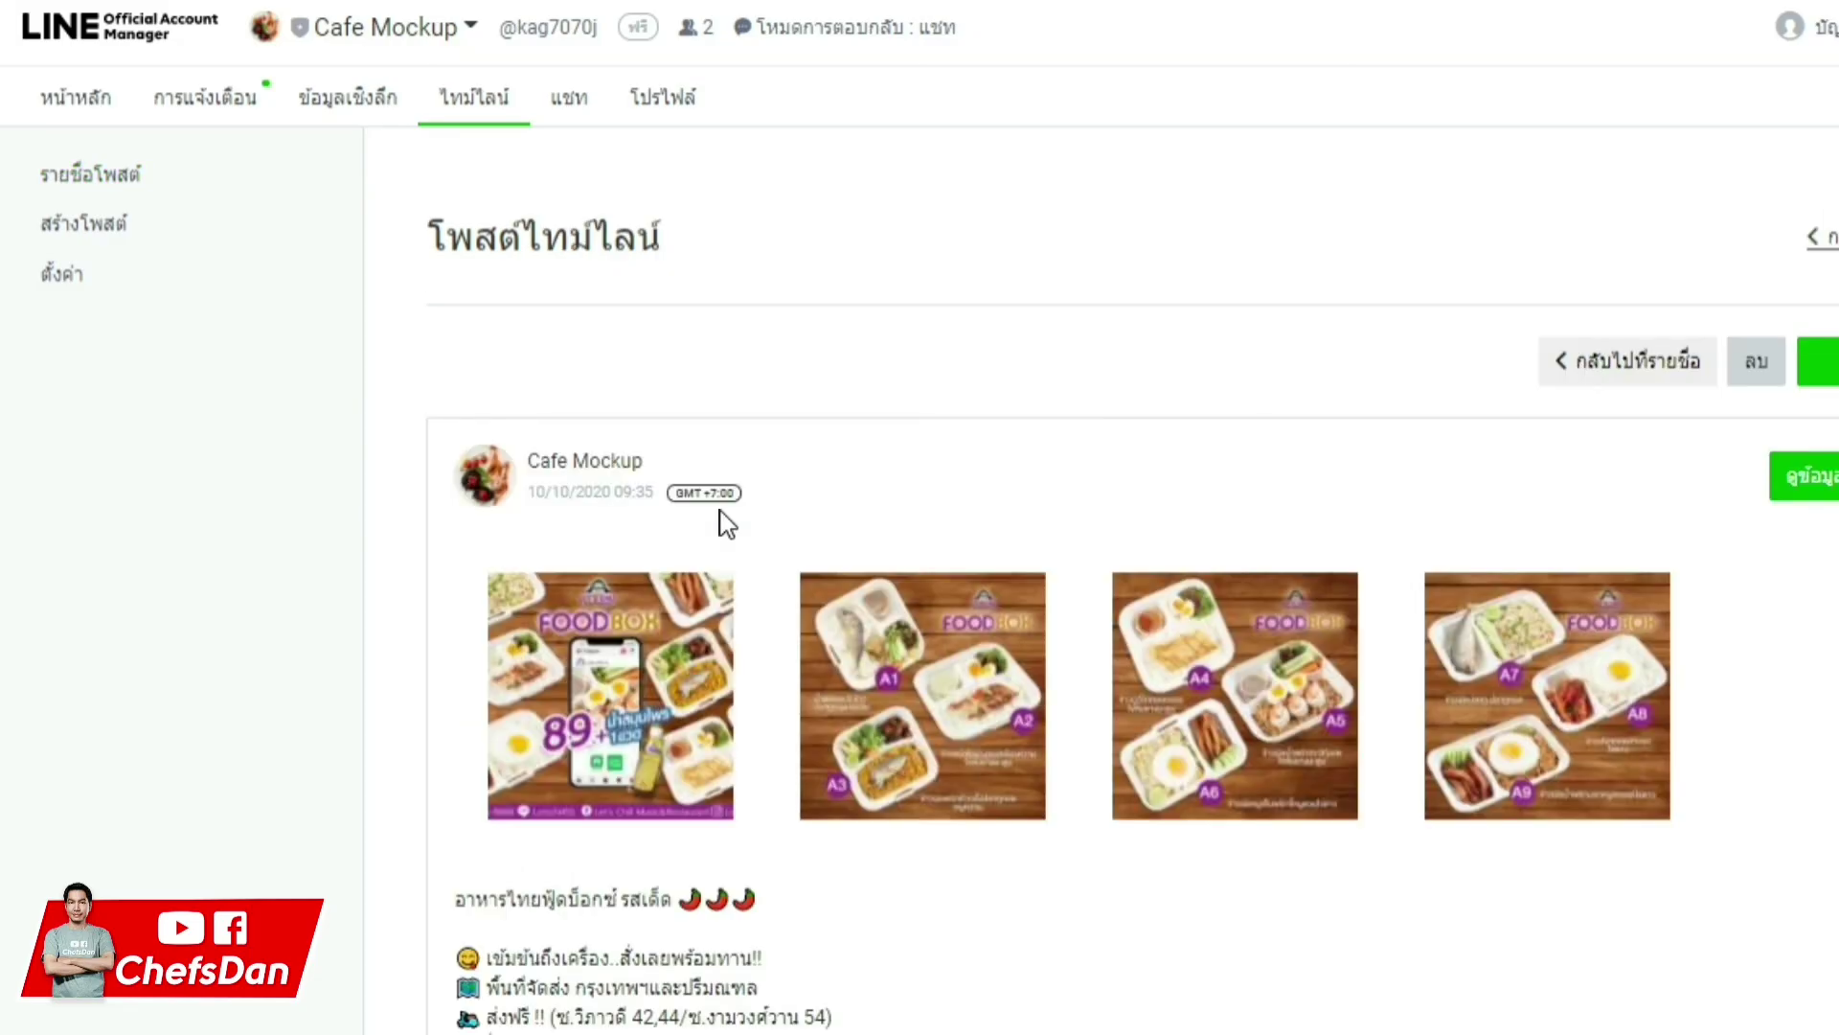
scroll(722, 511, down, 3)
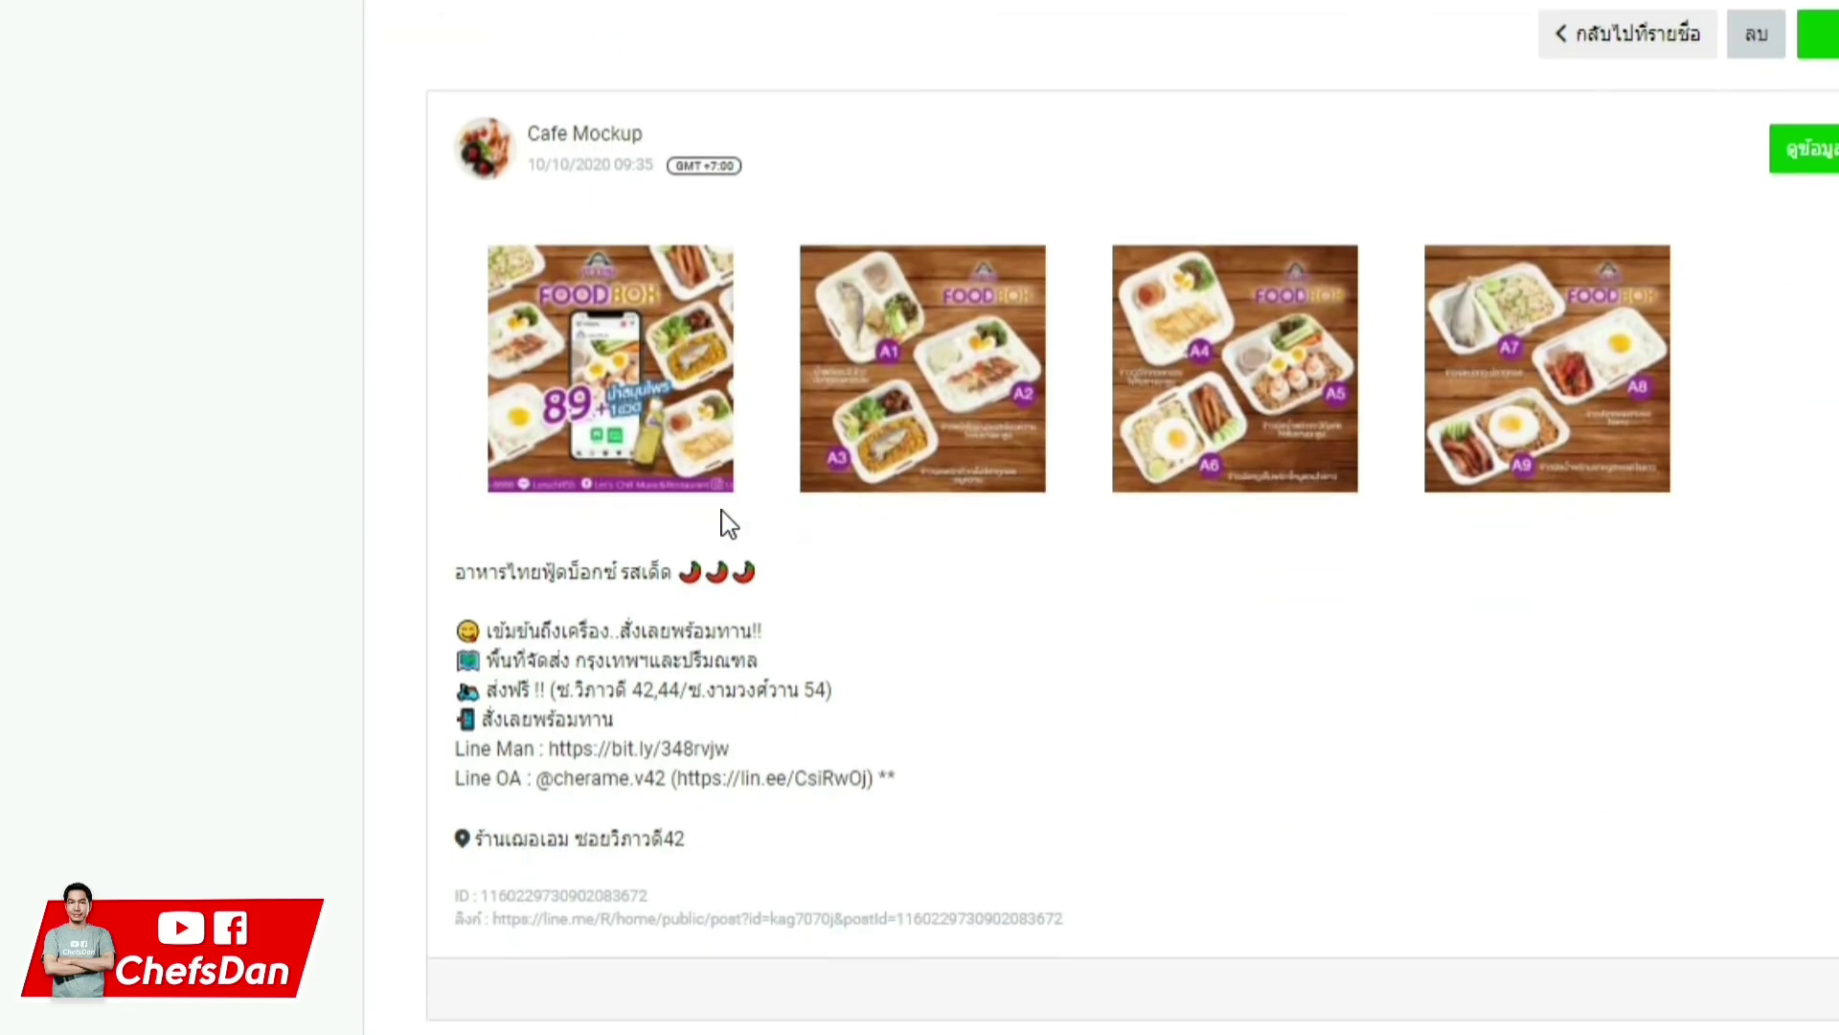
scroll(729, 523, down, 3)
scroll(729, 524, up, 6)
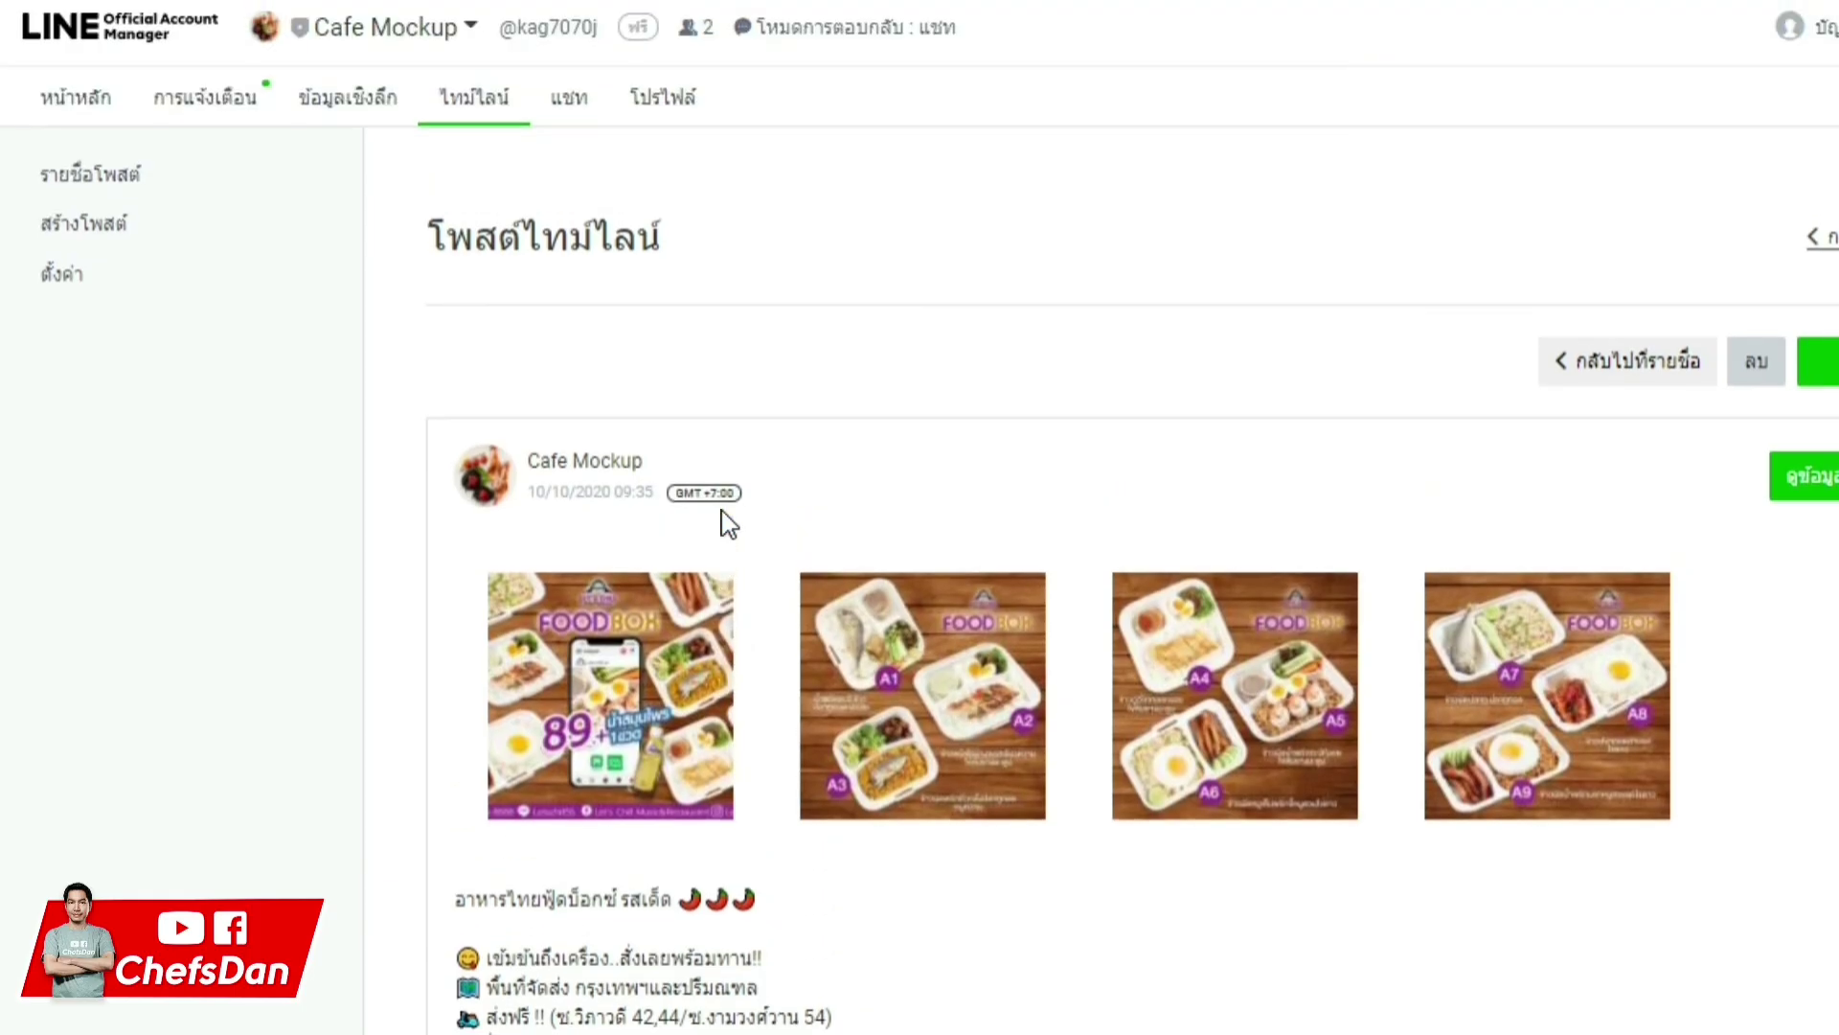